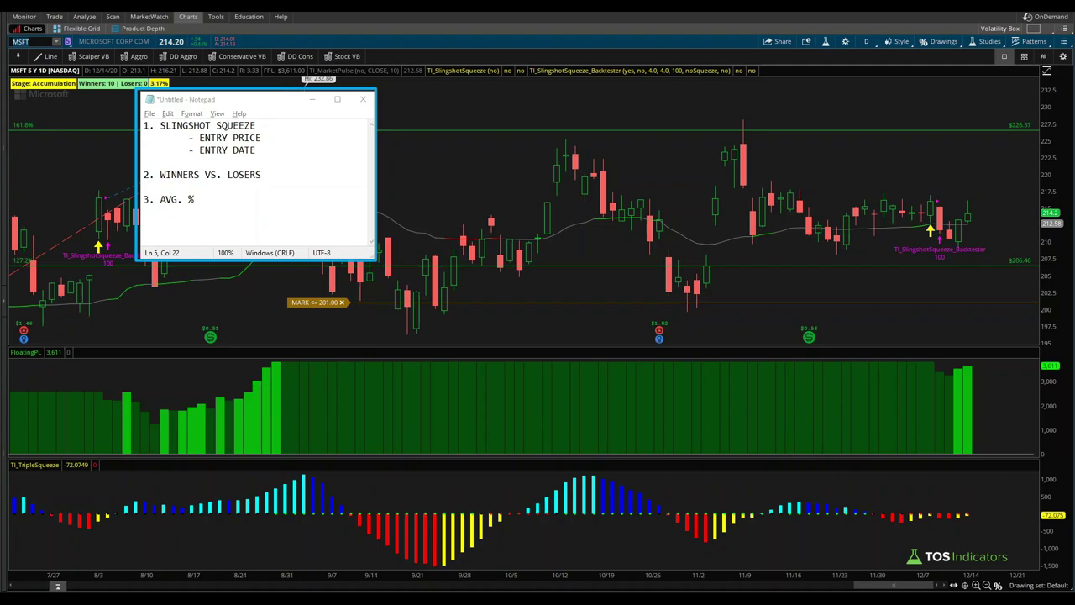
Point annotation arrows at the entry price/date notes, the yellow buy signal and the dividend marker, then clear them.
left_click_drag(87, 159, 156, 153)
left_click_drag(914, 249, 917, 242)
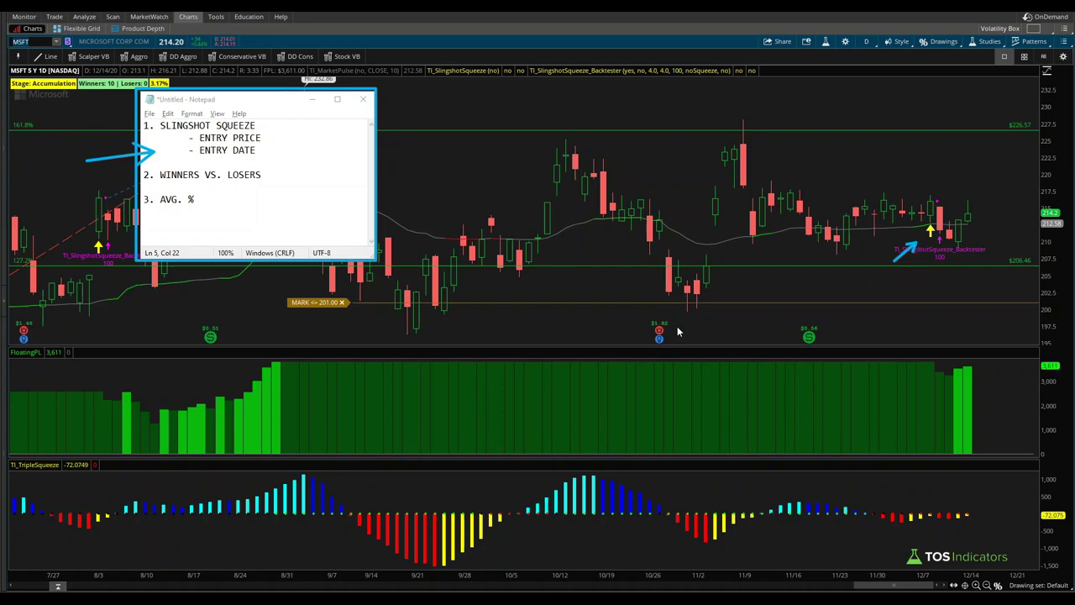
left_click_drag(777, 286, 807, 356)
key("Escape")
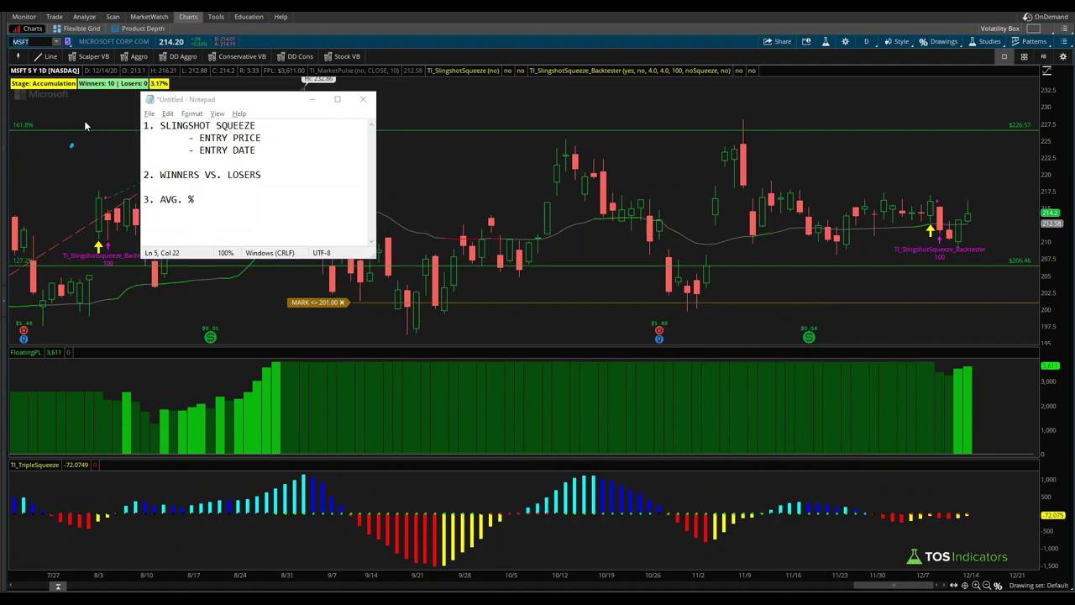
Point an arrow at the Winners: 10 count, then minimize the Notepad outline.
left_click_drag(71, 144, 100, 98)
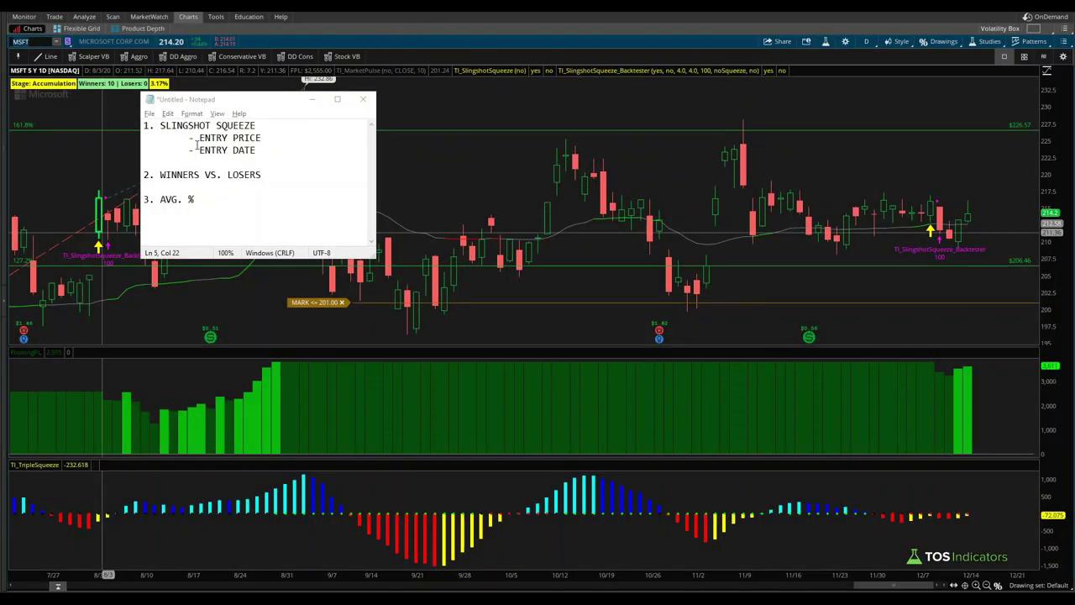
left_click(313, 102)
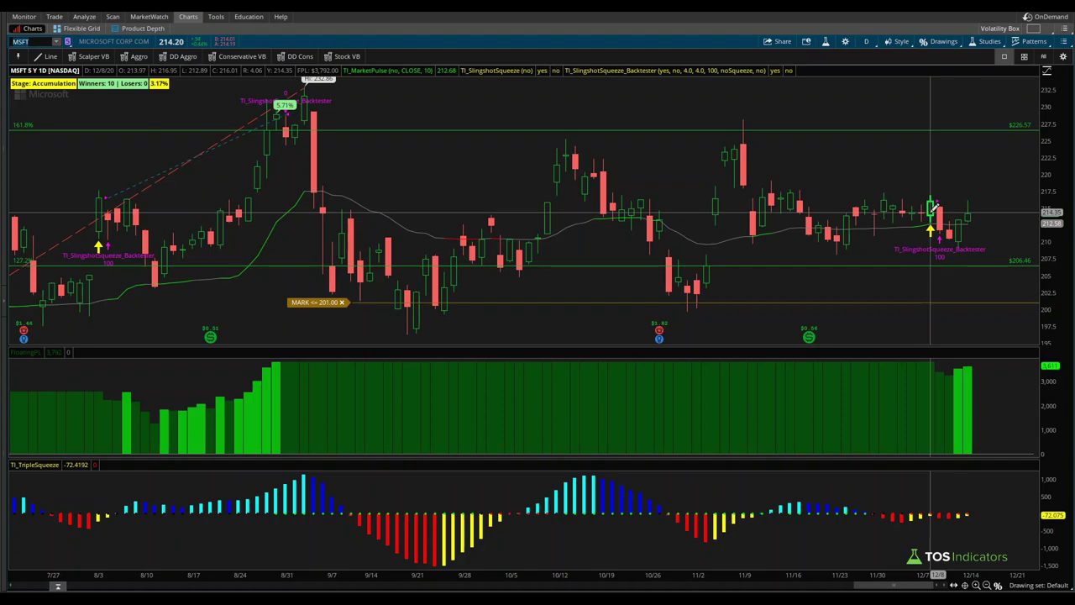
right_click(934, 250)
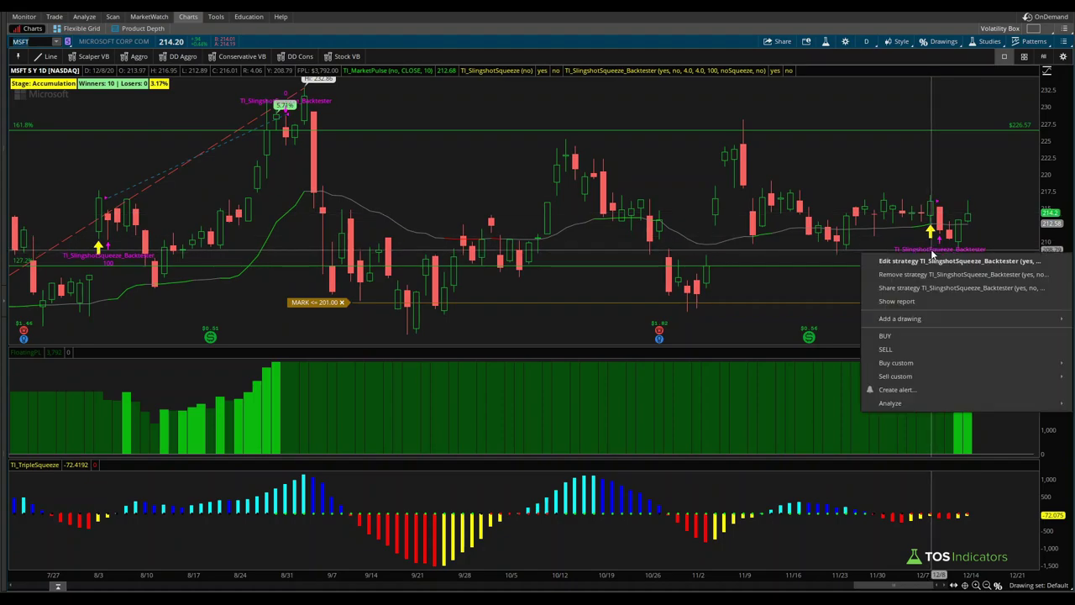
left_click(936, 302)
scroll(558, 383, "down", 5)
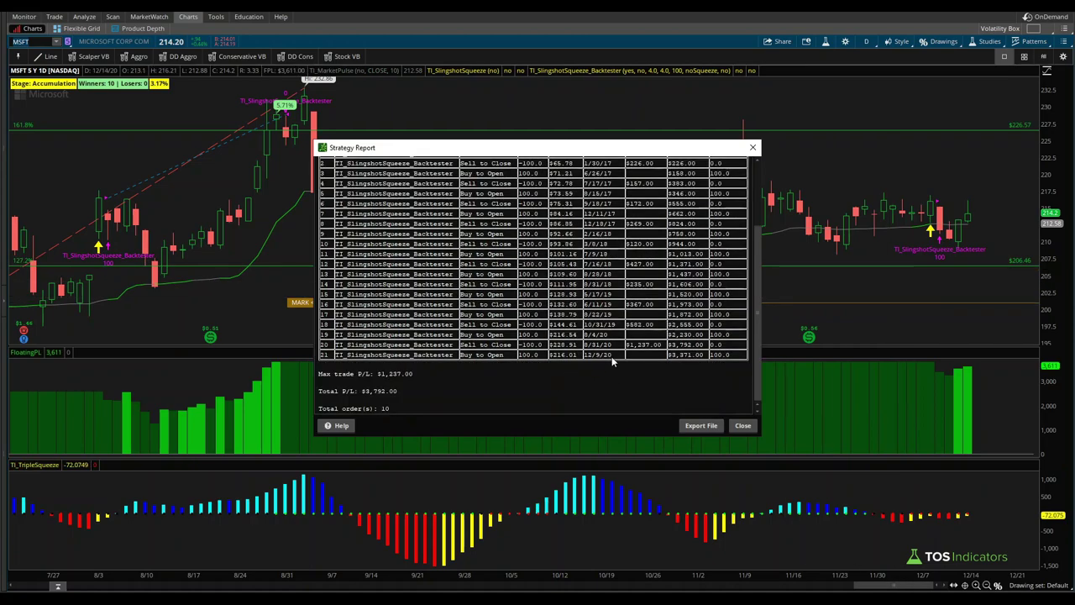
left_click_drag(616, 359, 592, 359)
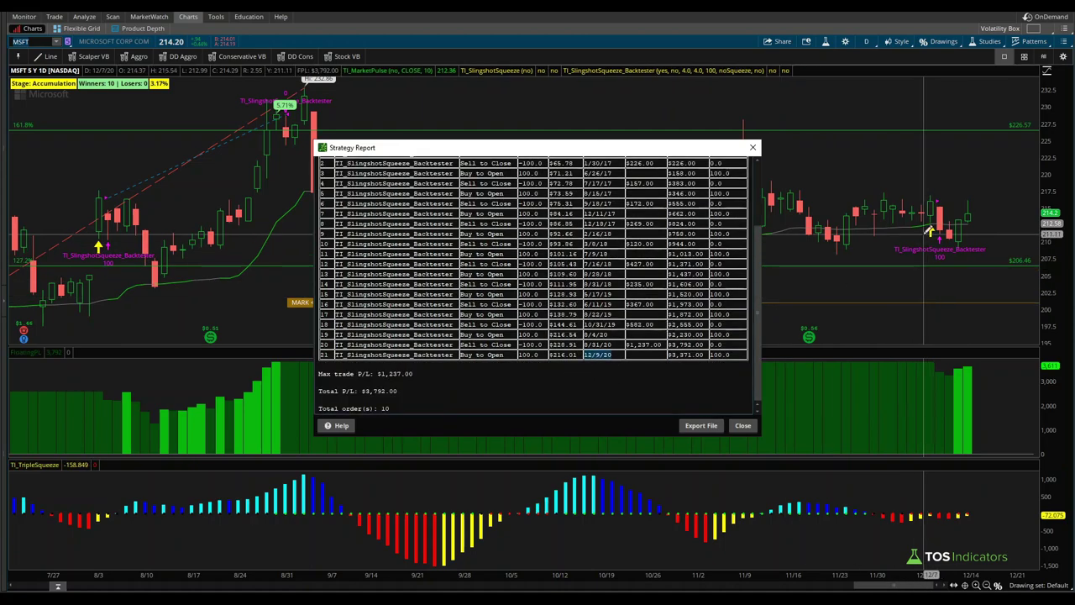
left_click(560, 356)
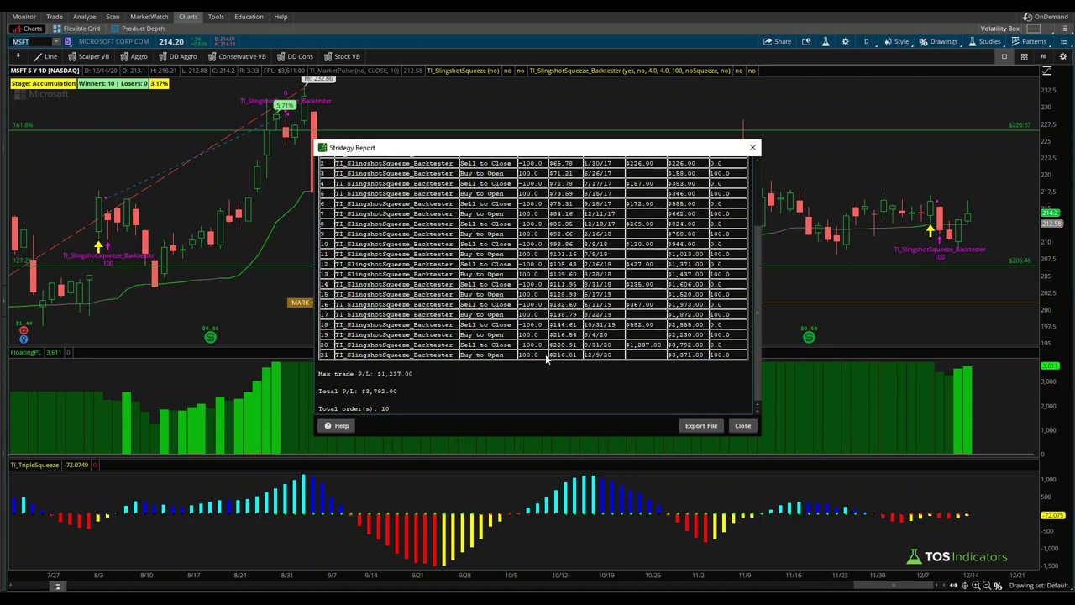
left_click_drag(549, 356, 575, 357)
left_click(739, 425)
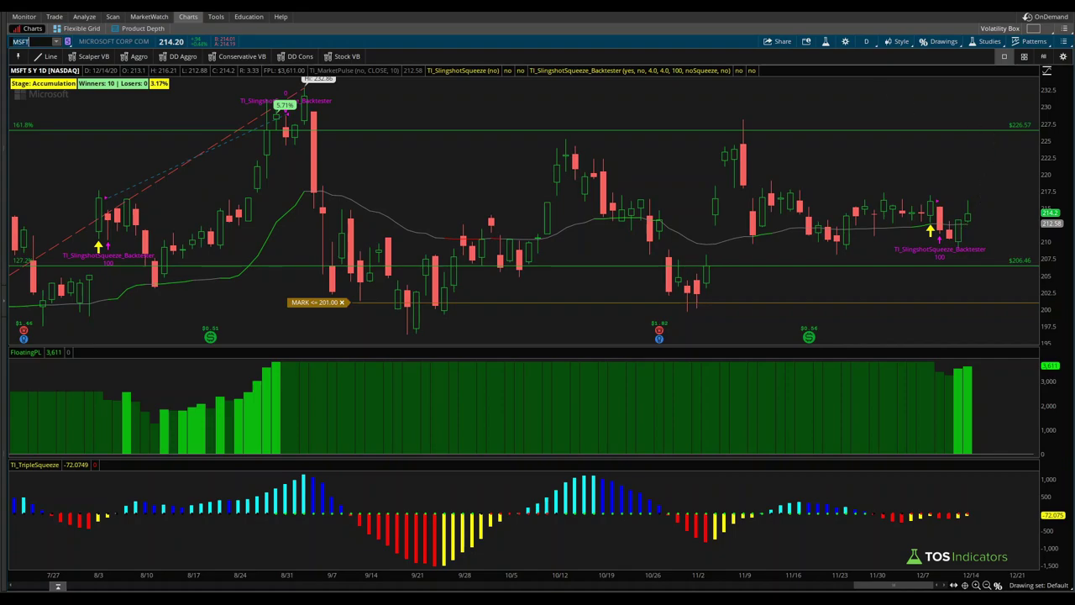
left_click(827, 43)
type("edges")
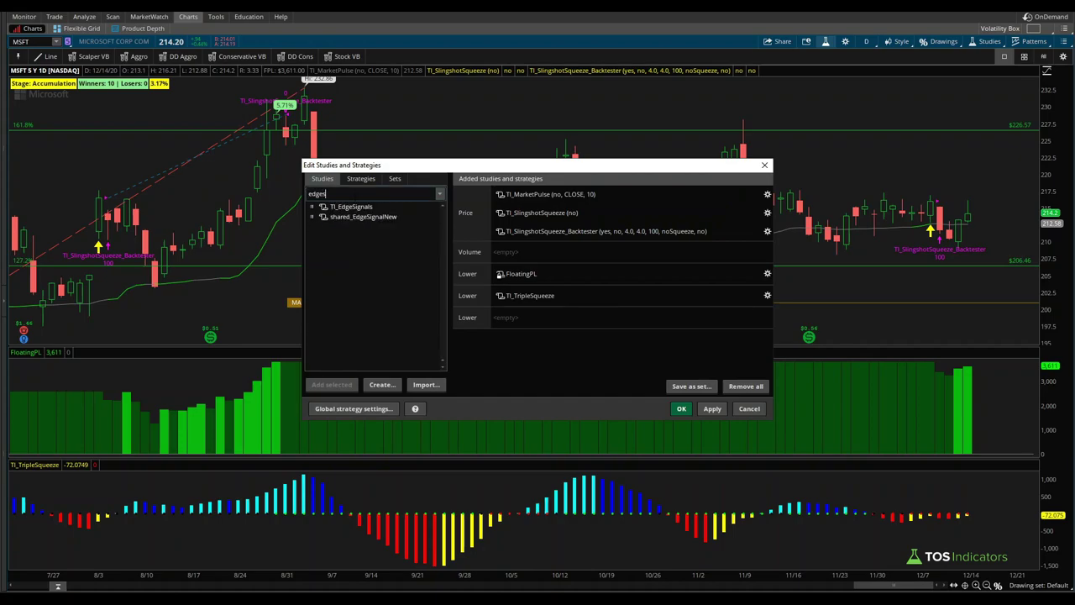
double_click(378, 208)
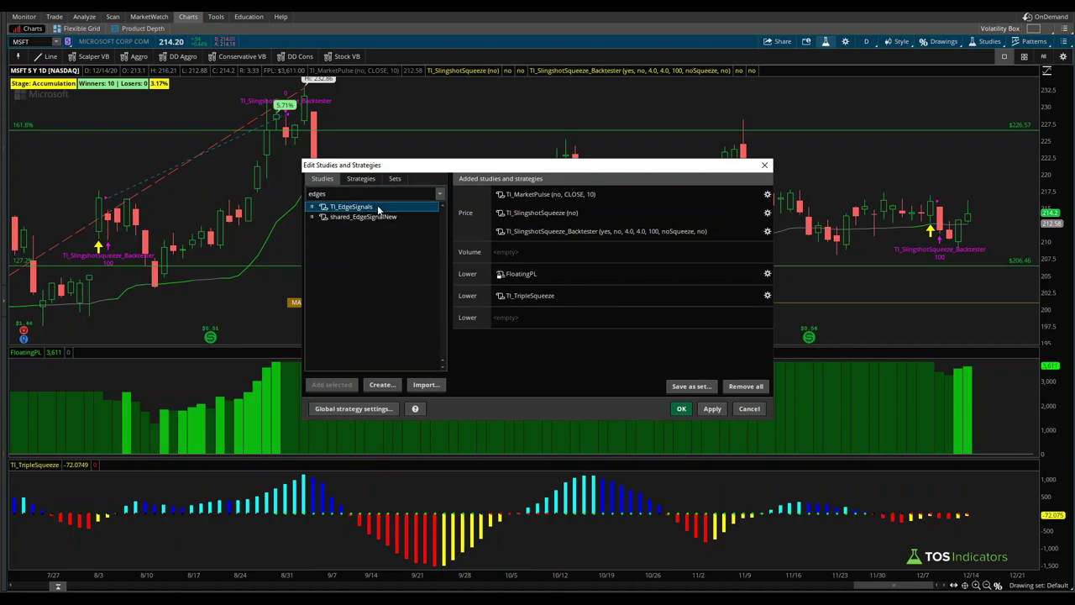
left_click(710, 408)
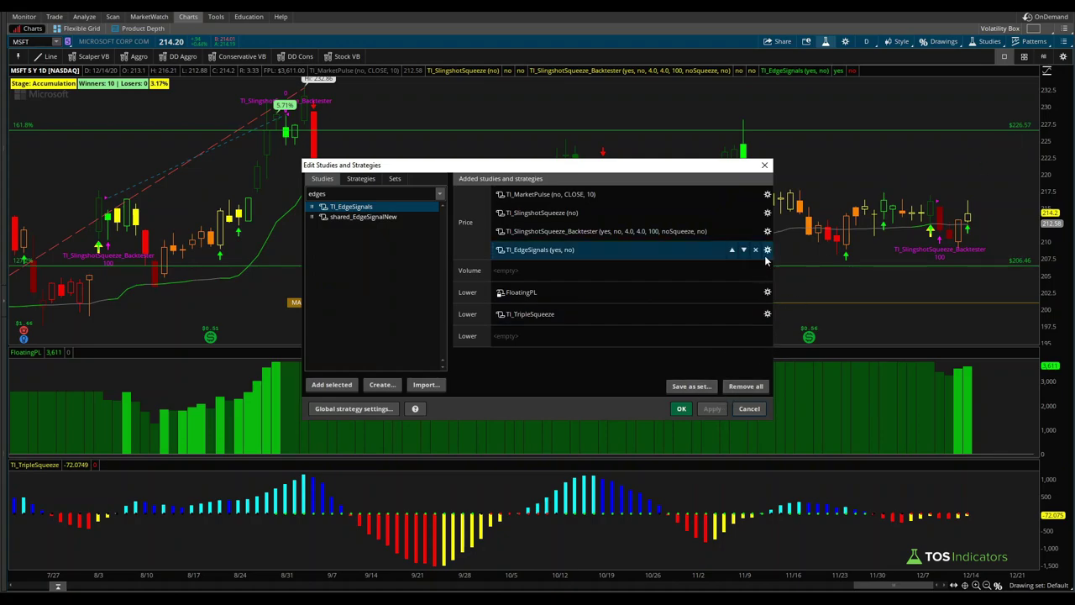
left_click(756, 250)
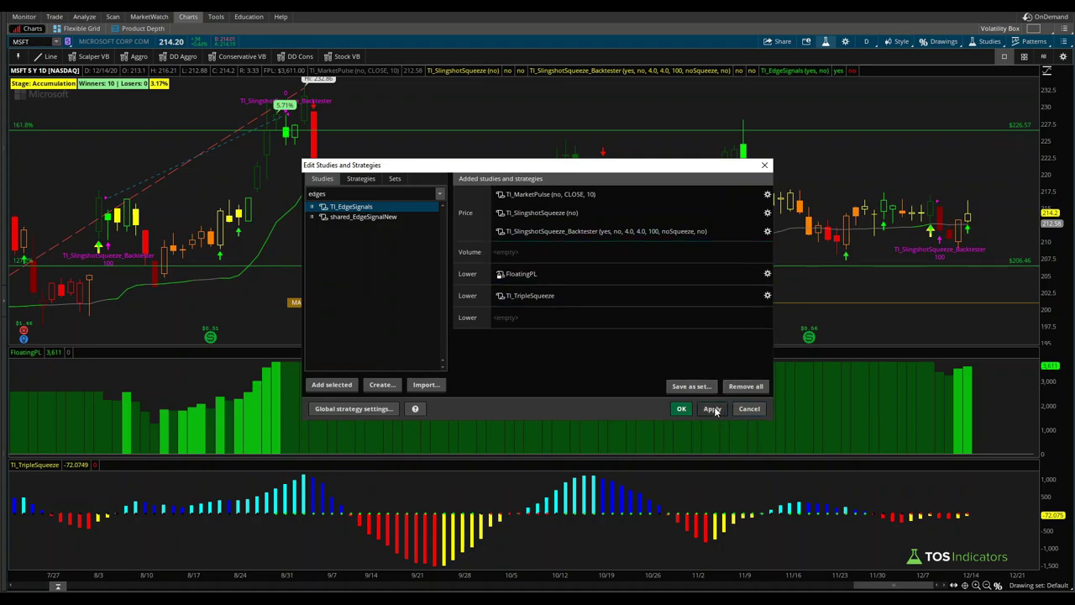
left_click(711, 409)
left_click(681, 408)
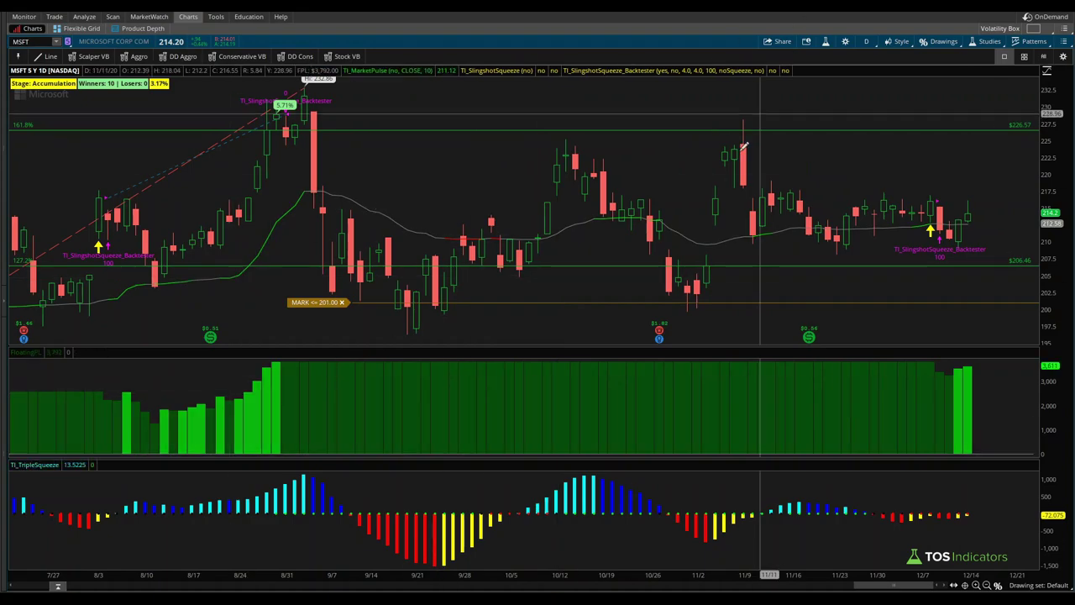
Zoom out the chart and set the Slingshot Squeeze backtester's exit type to losingMomentum.
left_click(975, 585)
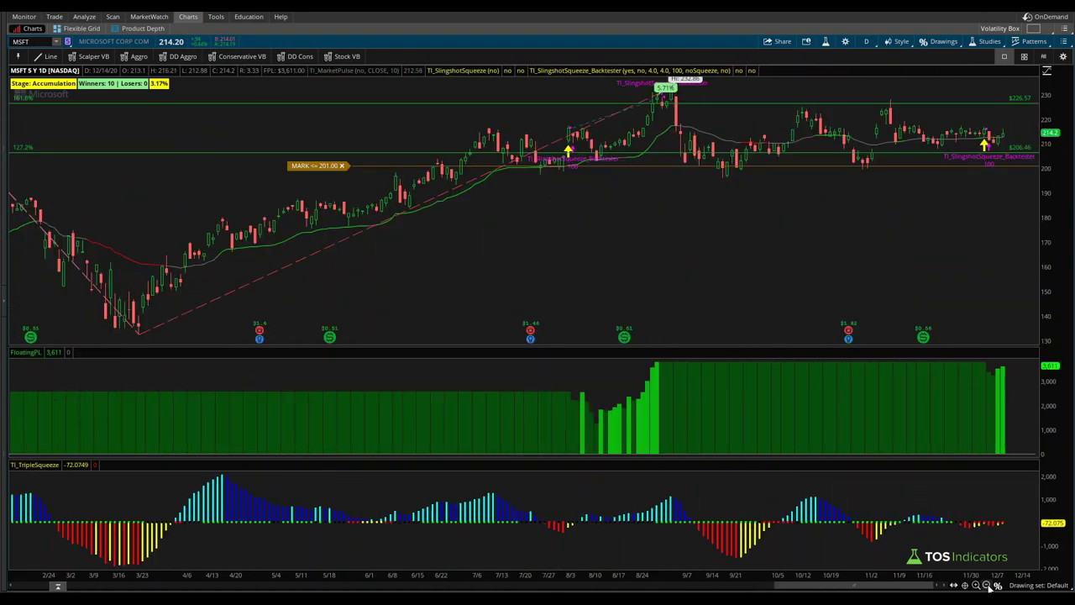
left_click(975, 586)
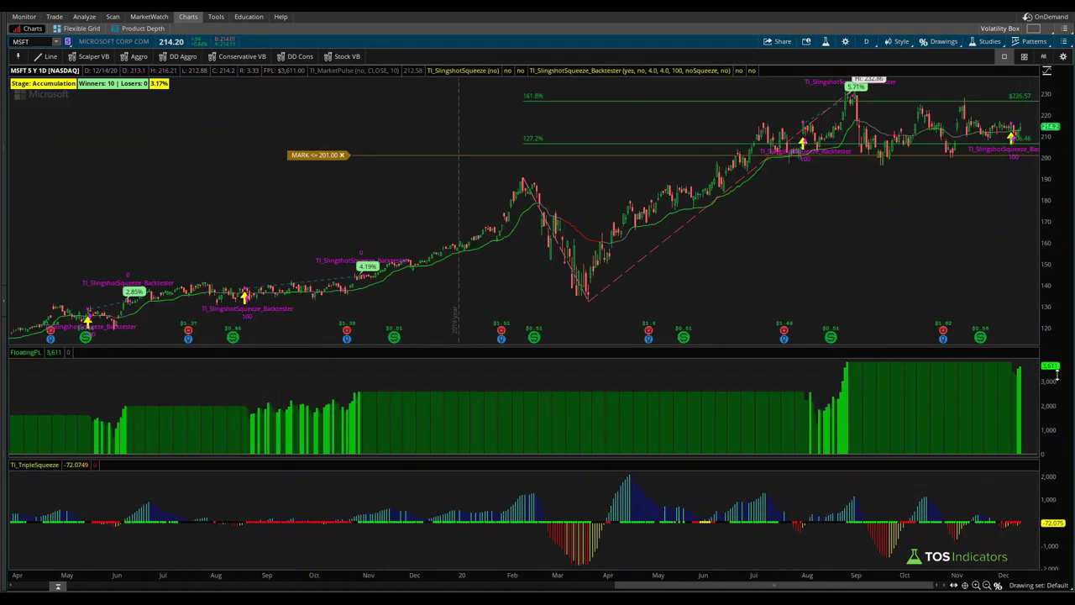
double_click(599, 200)
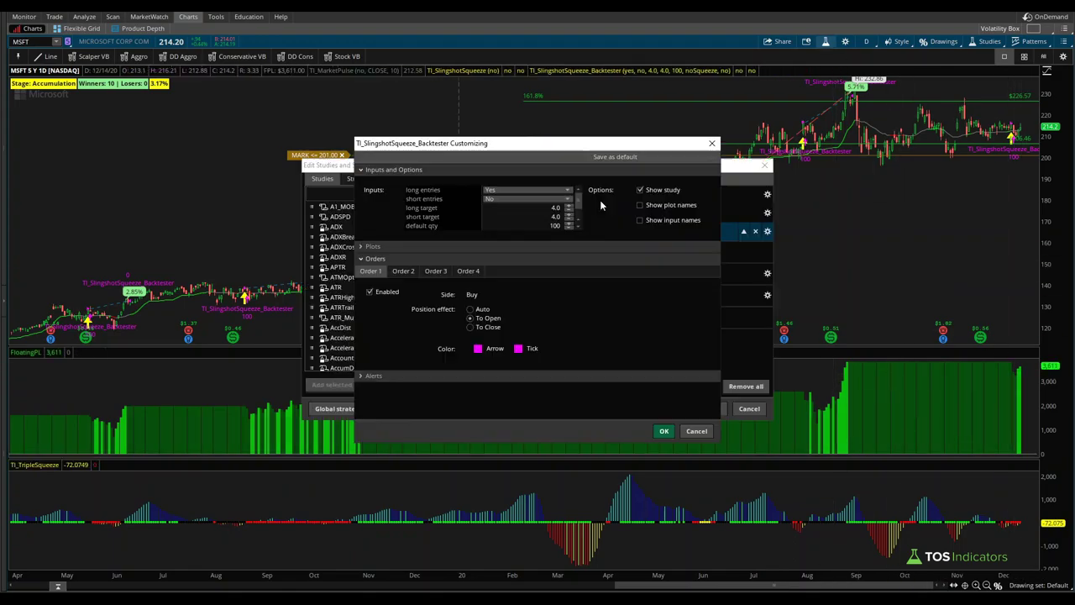
scroll(580, 201, "down", 1)
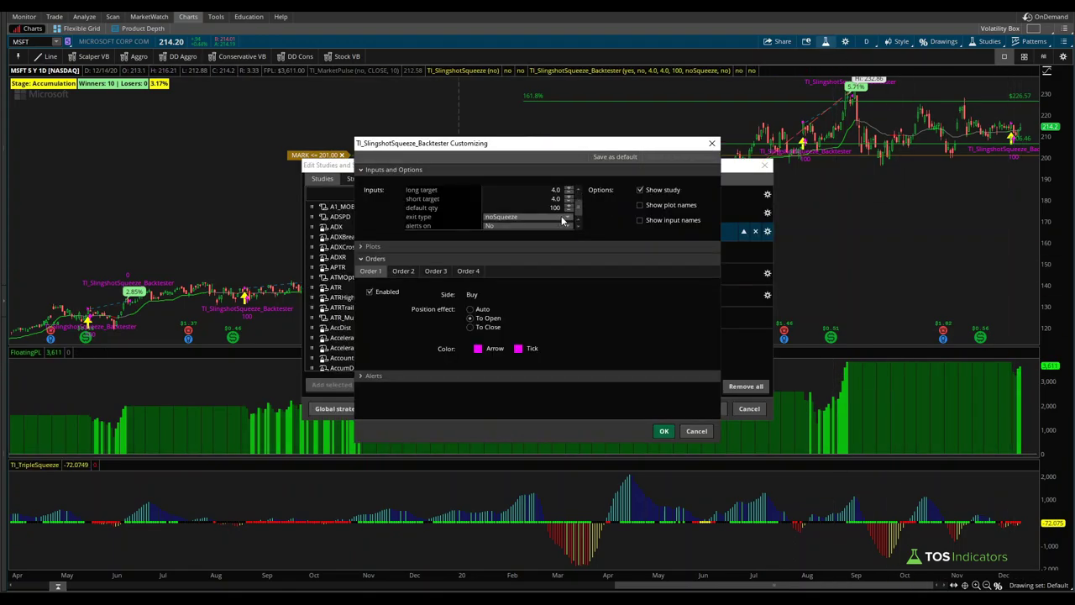
left_click(526, 217)
left_click(533, 250)
Confirm and apply the losingMomentum exit type, then reselect the backtester's input settings.
left_click(664, 430)
left_click(712, 409)
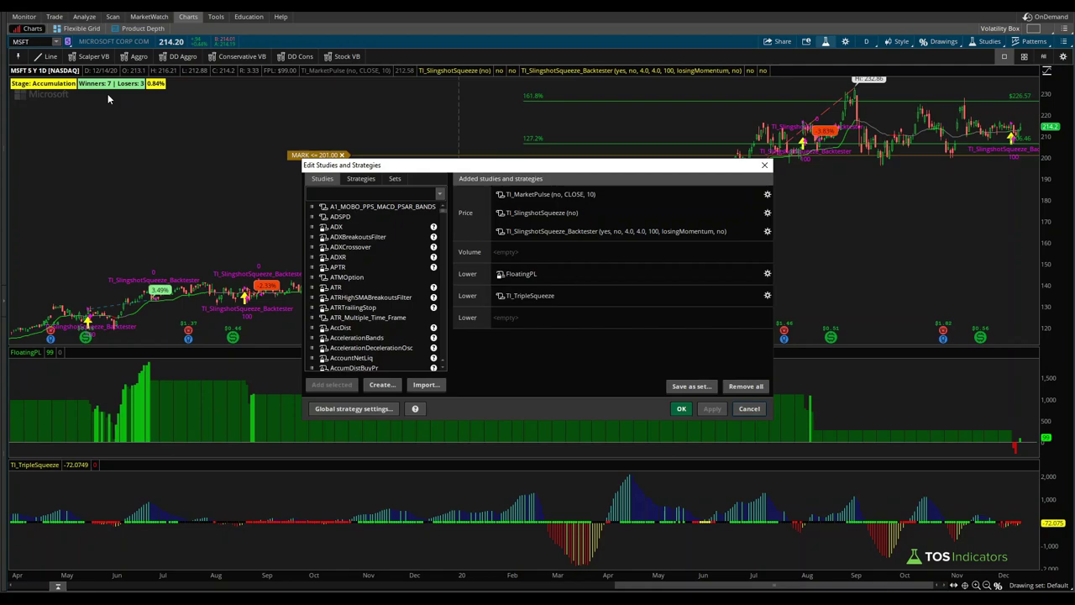
left_click(613, 231)
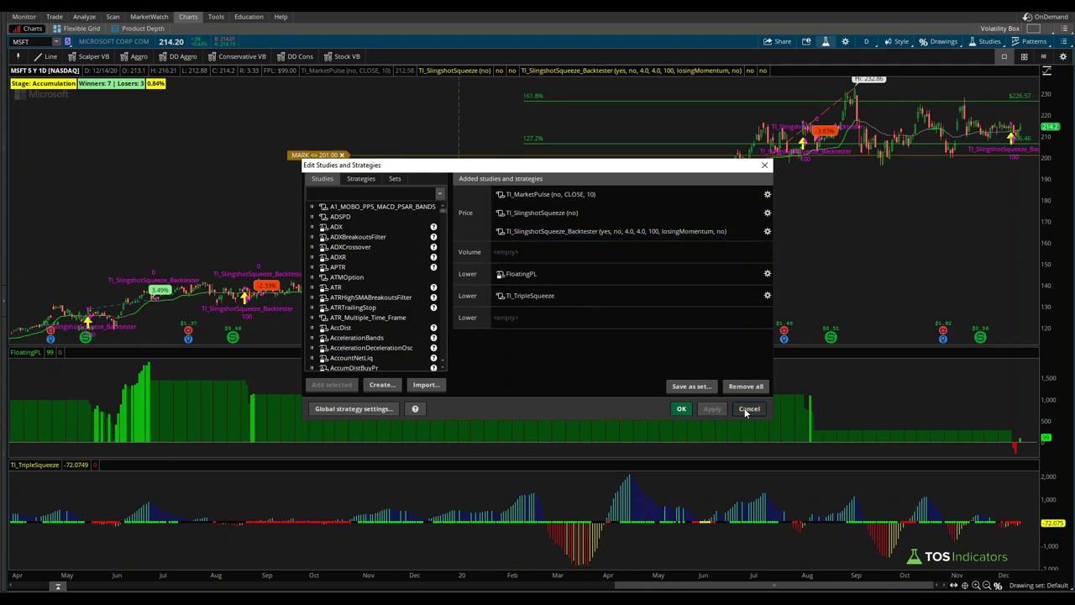
double_click(648, 233)
Switch the exit type back to noSqueeze, confirm both dialogs, and circle the current 214.20 price.
left_click(530, 216)
left_click(516, 245)
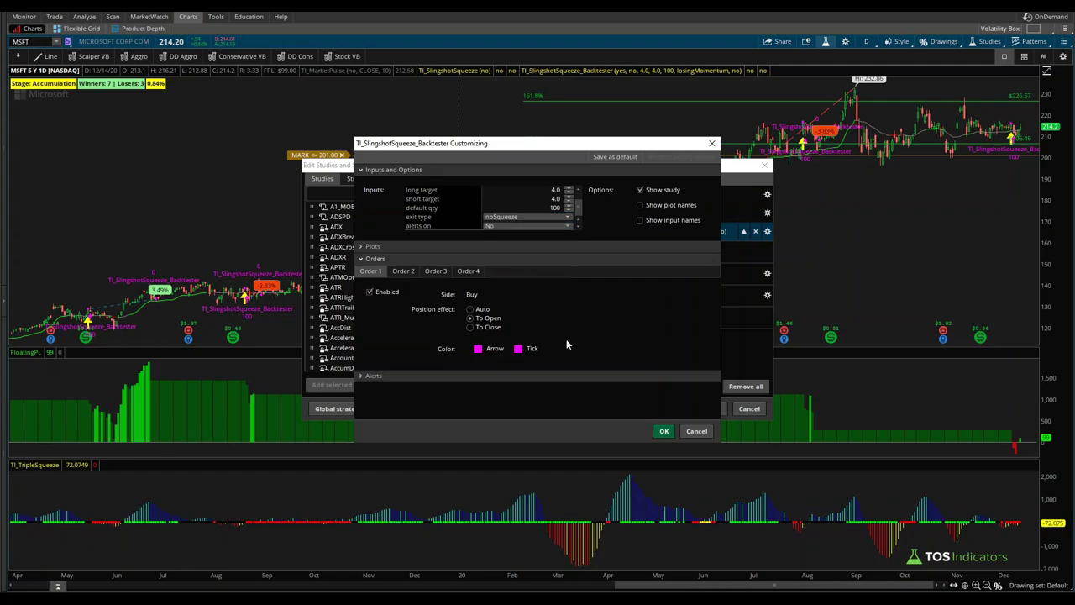
left_click(664, 430)
left_click(681, 408)
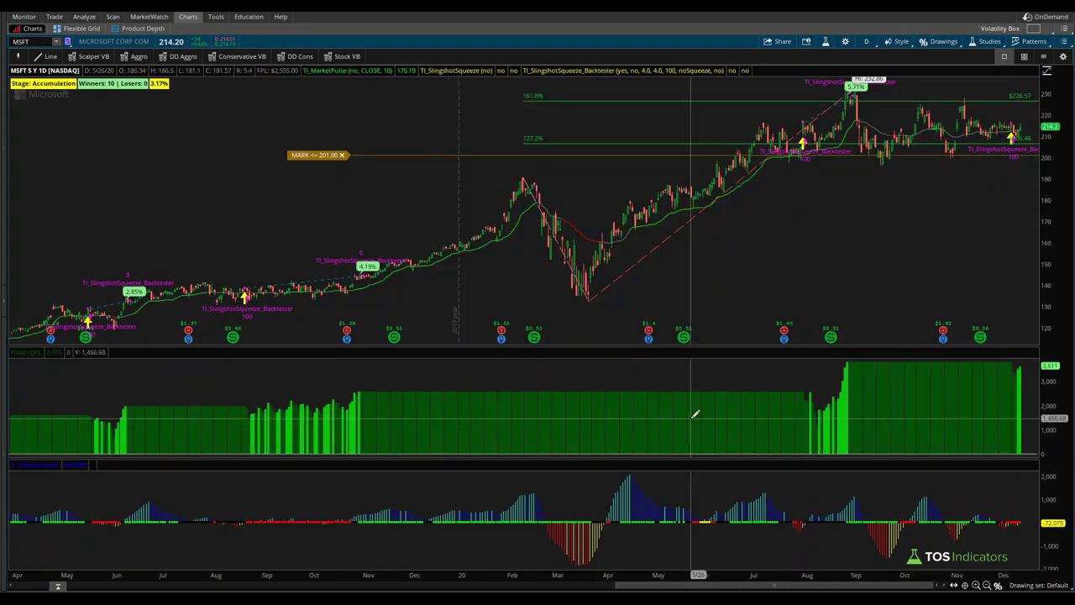
scroll(944, 407, "up", 3)
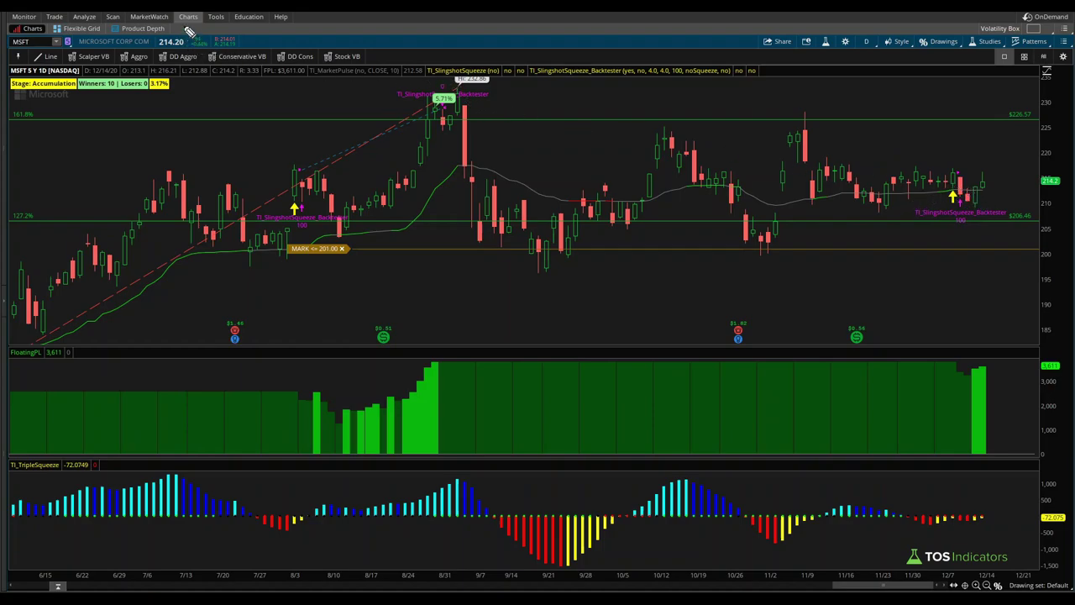
mouse_move(189, 31)
left_mouse_down()
mouse_move(158, 42)
mouse_move(198, 51)
mouse_move(192, 30)
left_mouse_up()
Review and close the Strategy Report, then zoom out three times to show all five years.
left_click(492, 211)
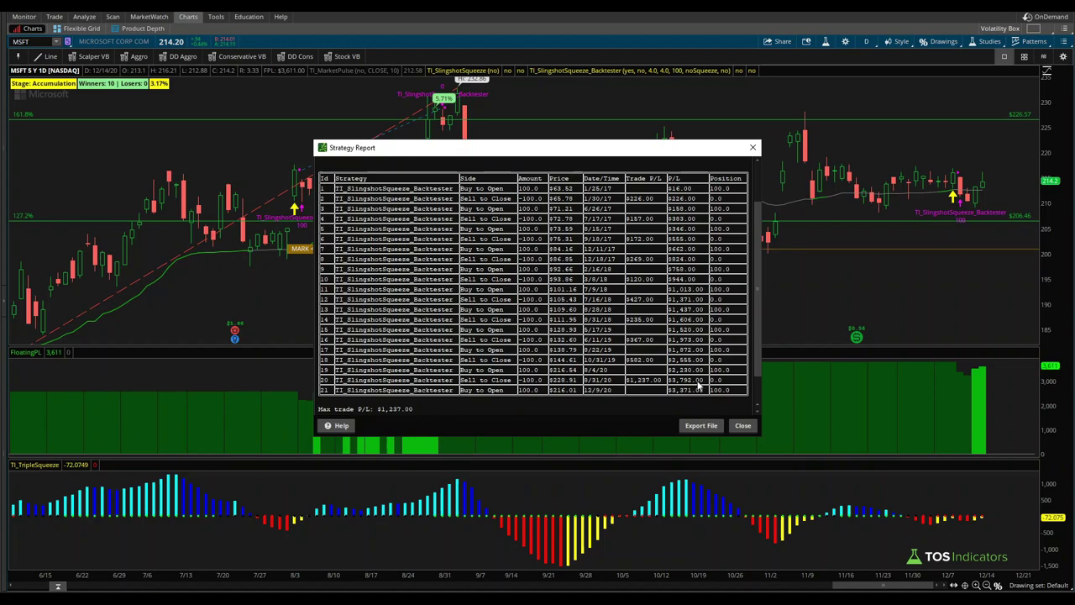
key("Escape")
left_click(986, 585)
left_click(986, 585)
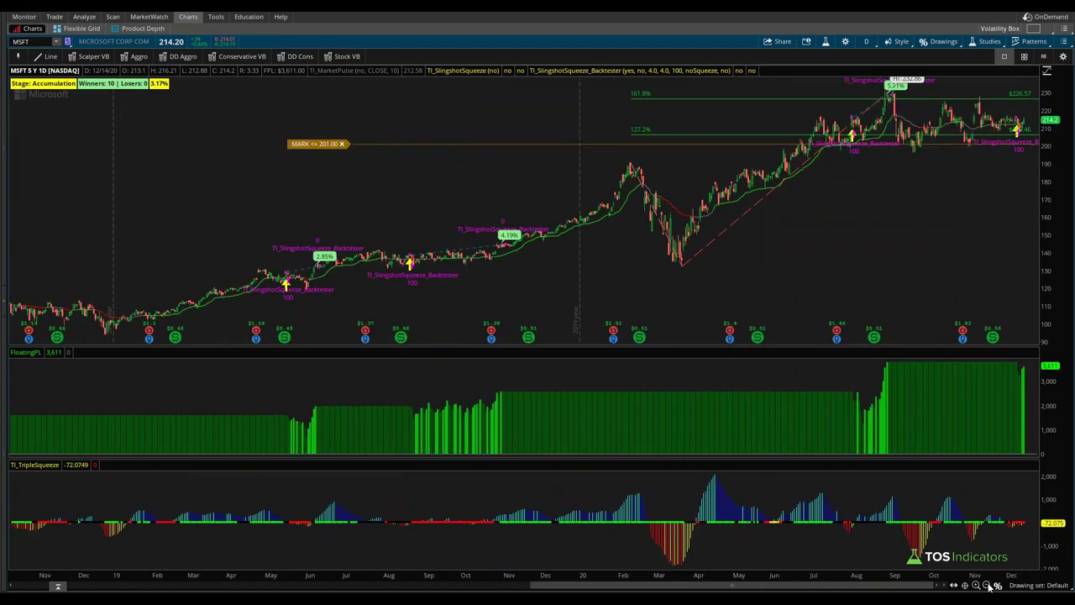
left_click(987, 585)
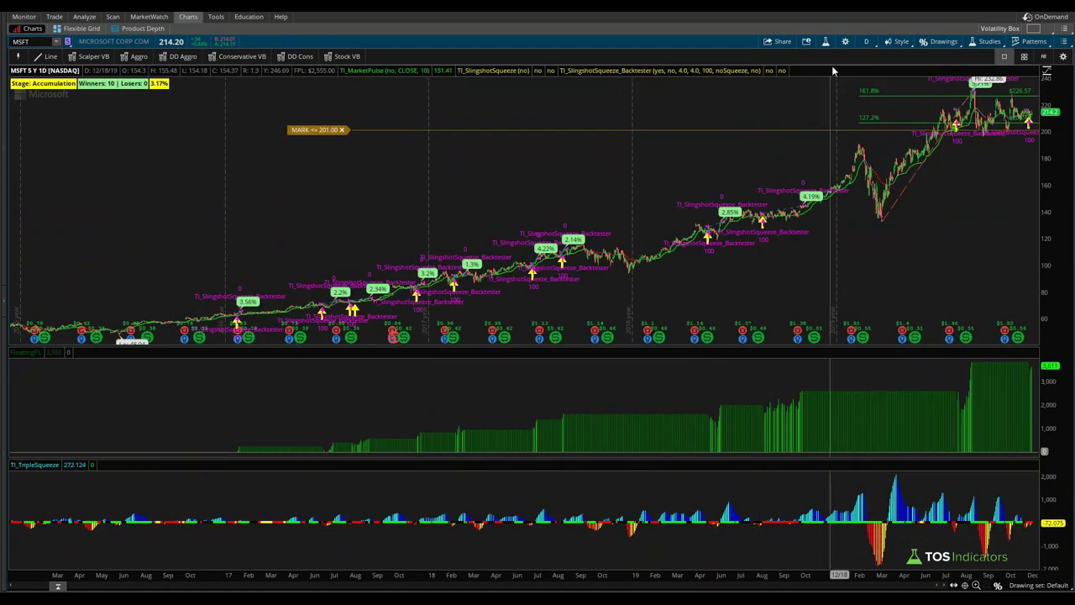
left_click(867, 44)
Change the chart time frame to a 10-year daily interval and zoom in on the recent candles.
left_click(871, 58)
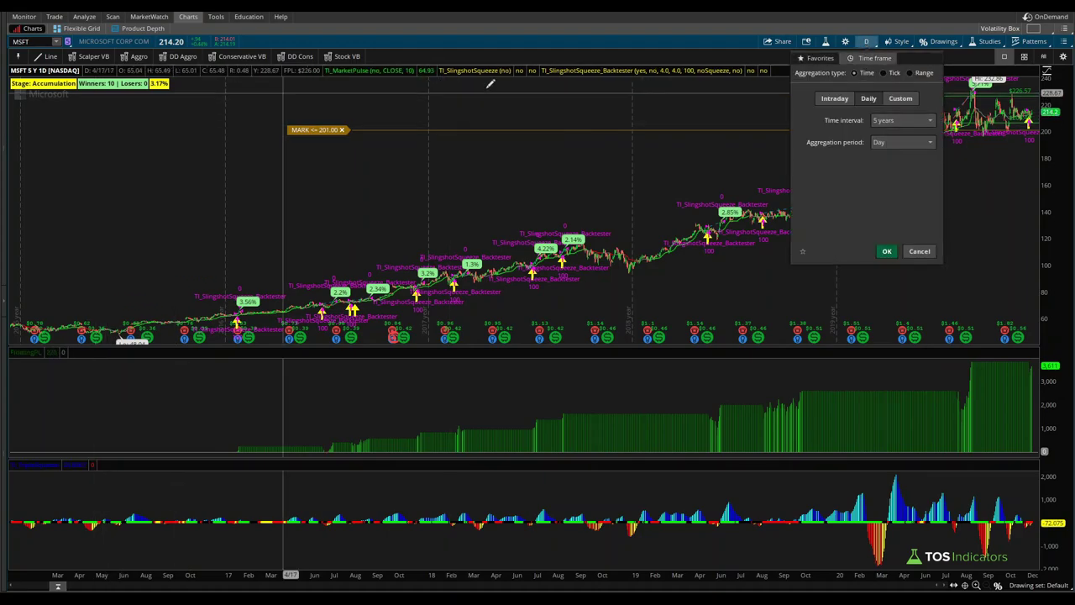
left_click(884, 123)
left_click(886, 189)
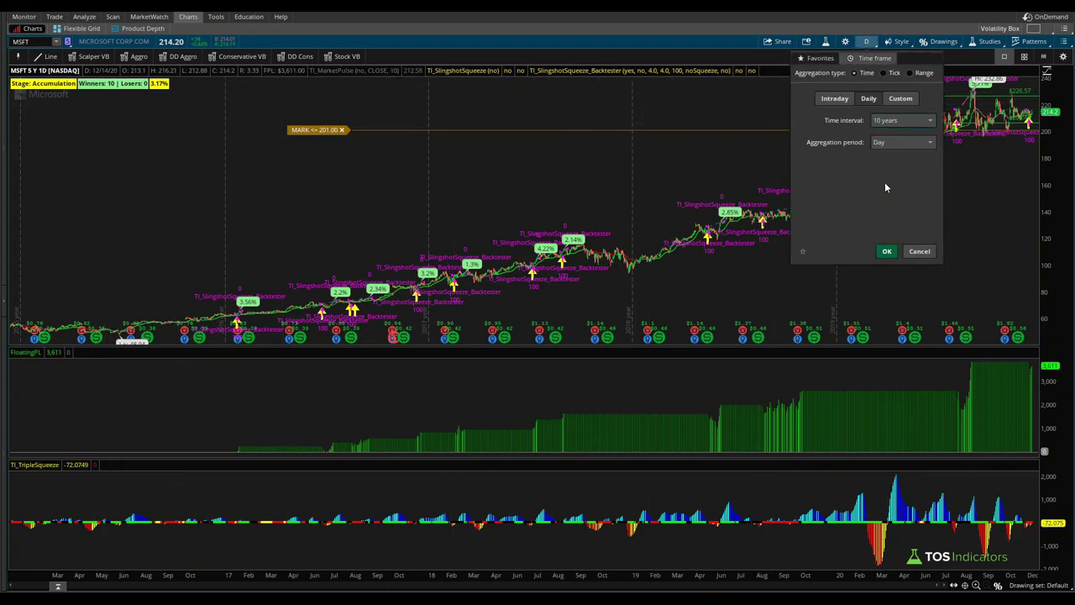
left_click(887, 252)
scroll(505, 203, "down", 3)
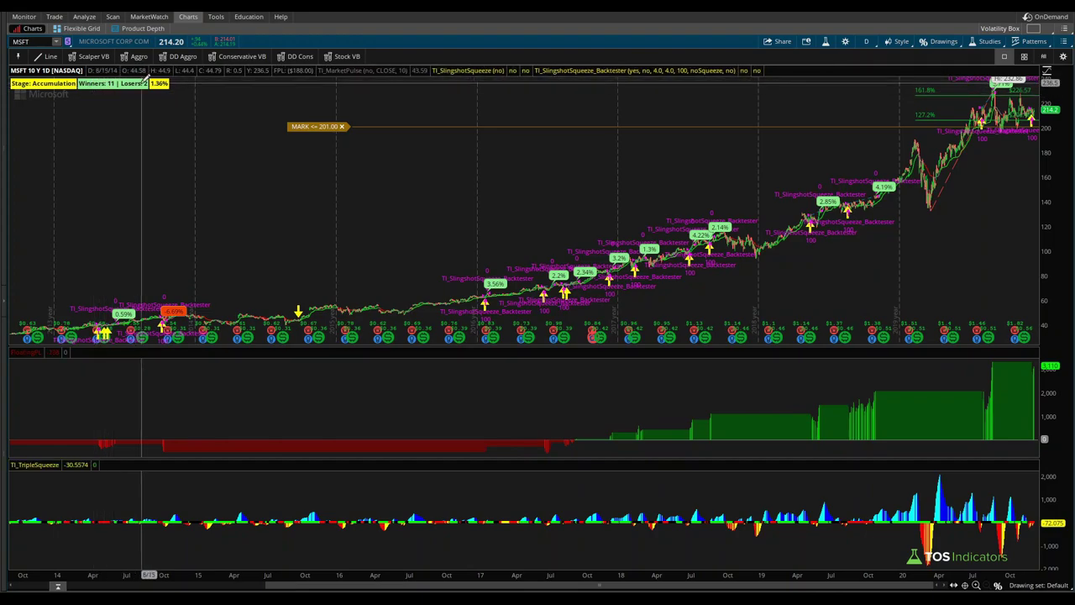
scroll(527, 200, "up", 3)
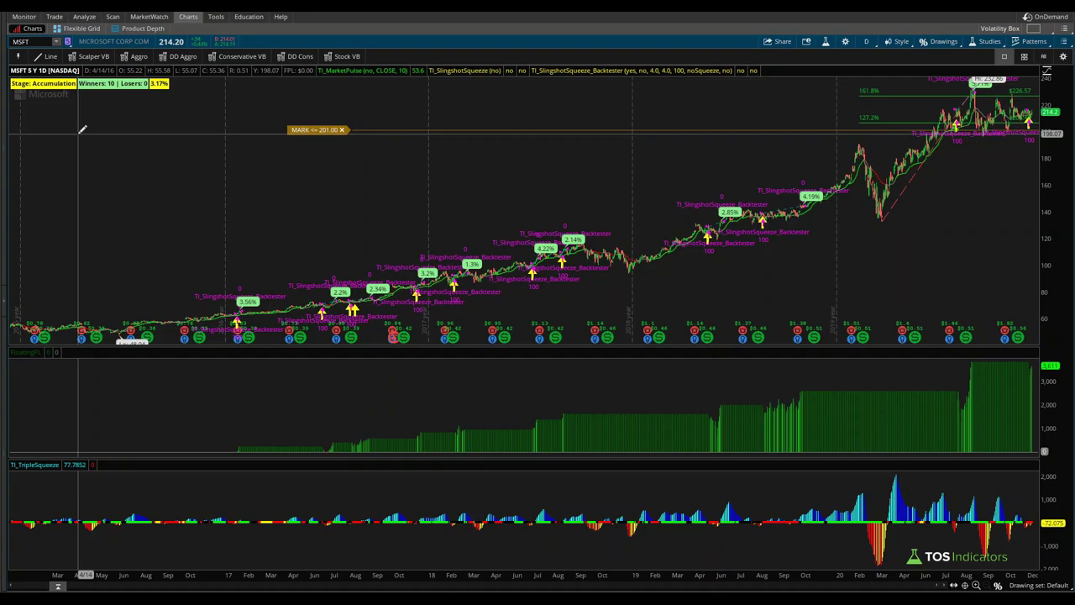
scroll(141, 145, "up", 5)
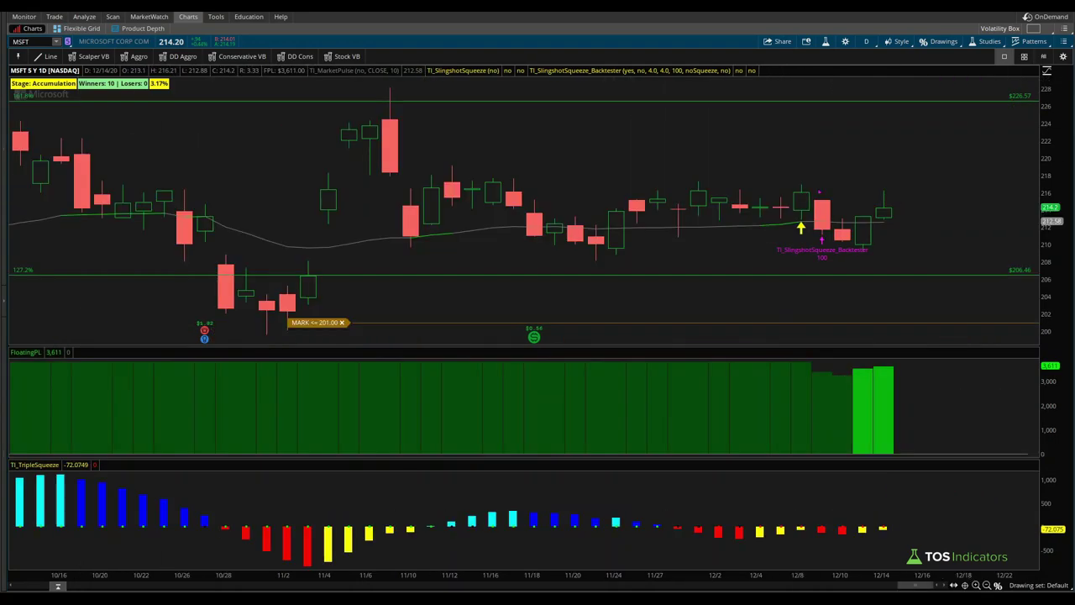
Load the NVDA chart, zoom out to about three years, and bring up the backtest checklist notes.
type("NVDA")
key("Return")
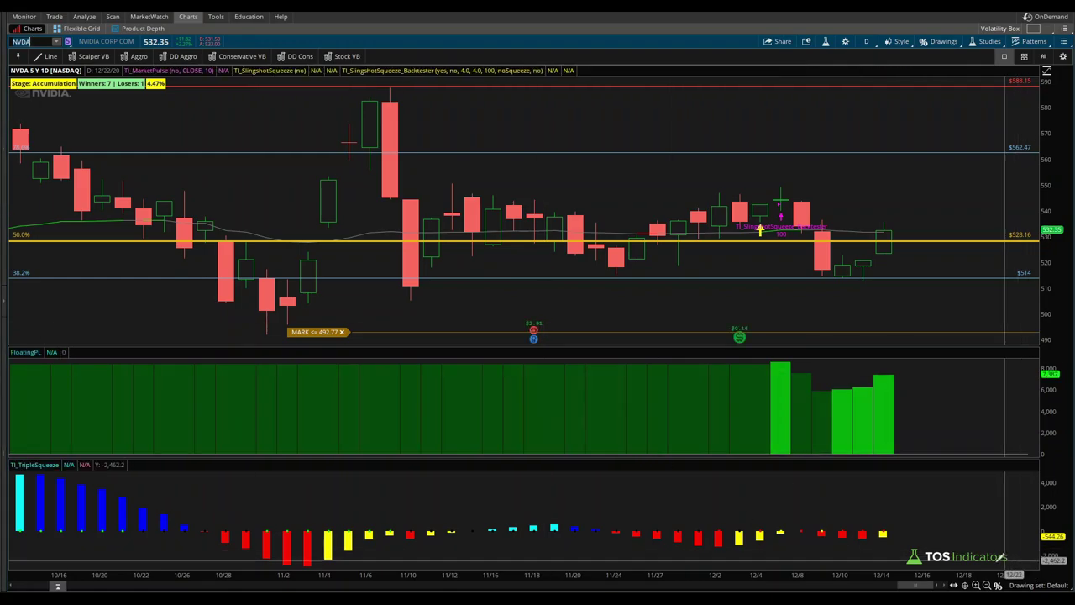
left_click(986, 586)
left_click(987, 585)
left_click(987, 585)
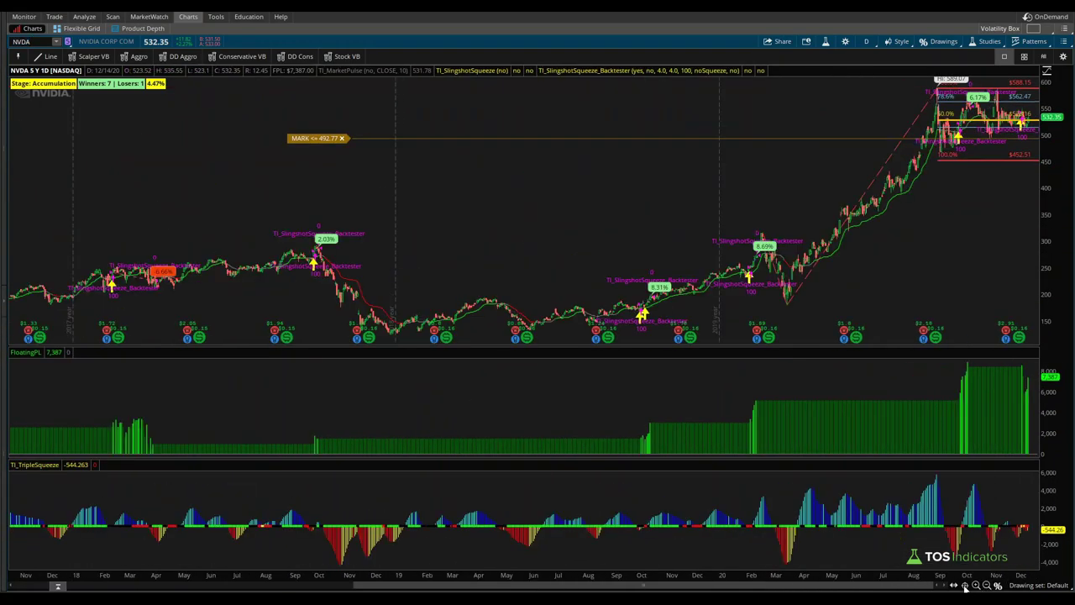
key("alt+Tab")
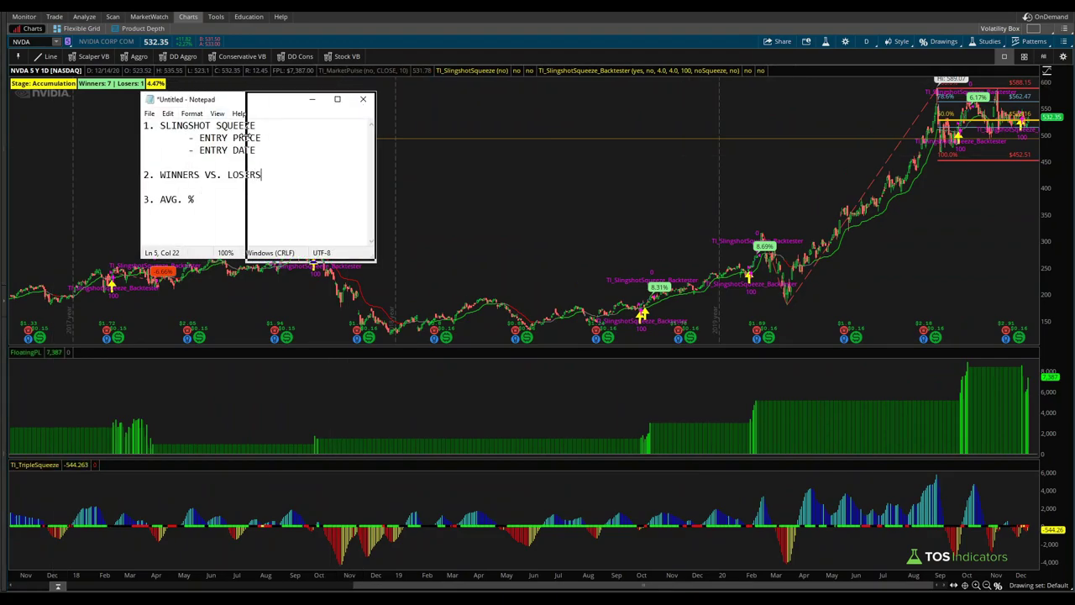
Widen the Notepad checklist window so the lines fit, then return to the NVDA chart.
left_click_drag(137, 124, 126, 126)
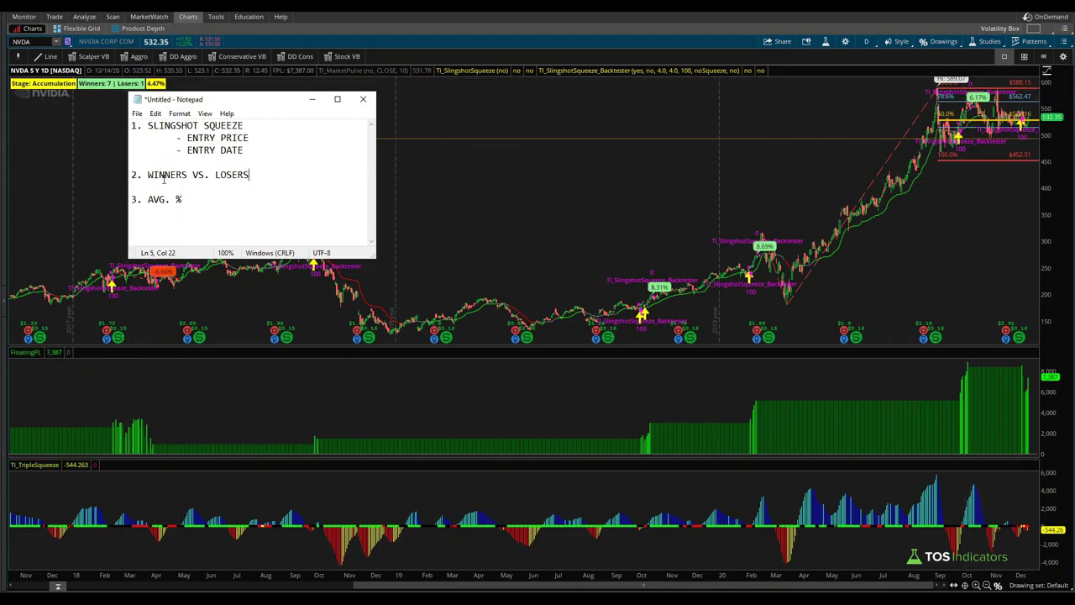
left_click(511, 22)
Zoom in and mark the late-November candles around 11/24 with a circle and arrow, then clear them.
scroll(780, 216, "up", 10)
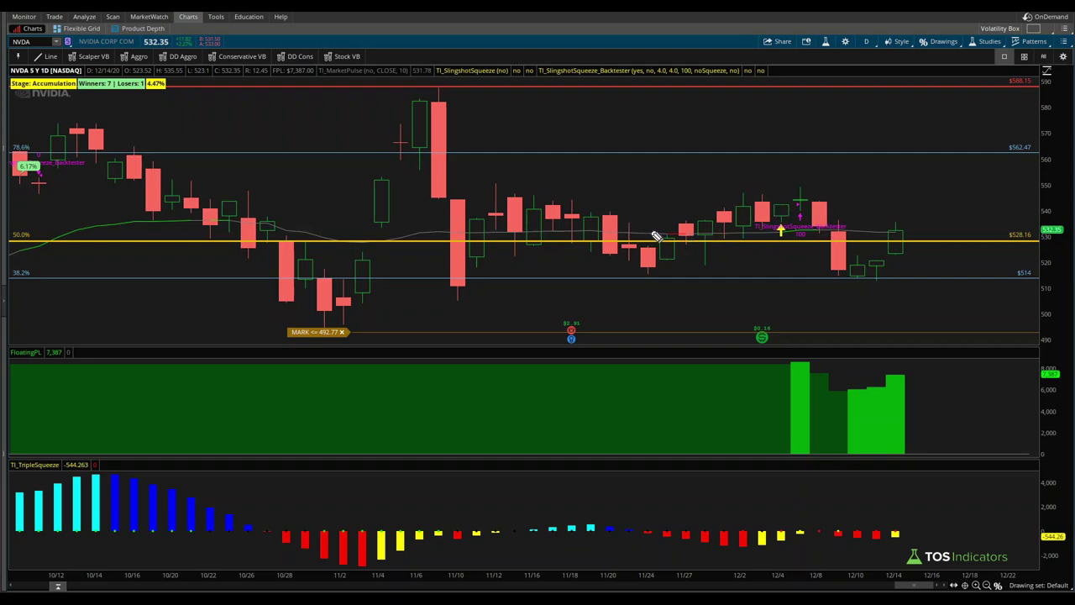
mouse_move(719, 230)
left_mouse_down()
mouse_move(647, 223)
mouse_move(718, 235)
left_mouse_up()
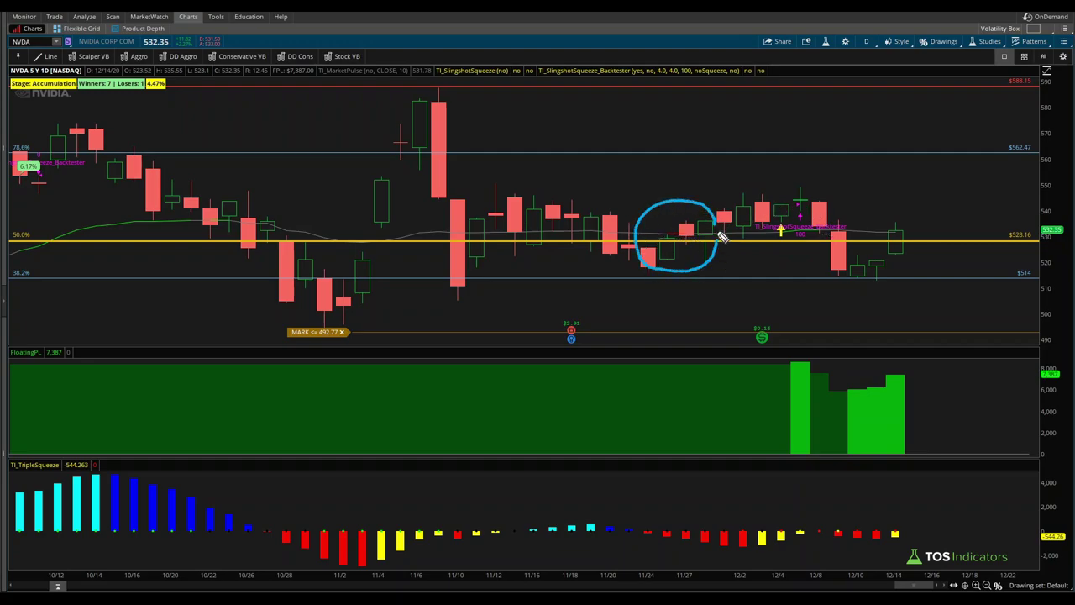
mouse_move(704, 147)
left_mouse_down()
mouse_move(689, 185)
mouse_move(702, 178)
left_mouse_up()
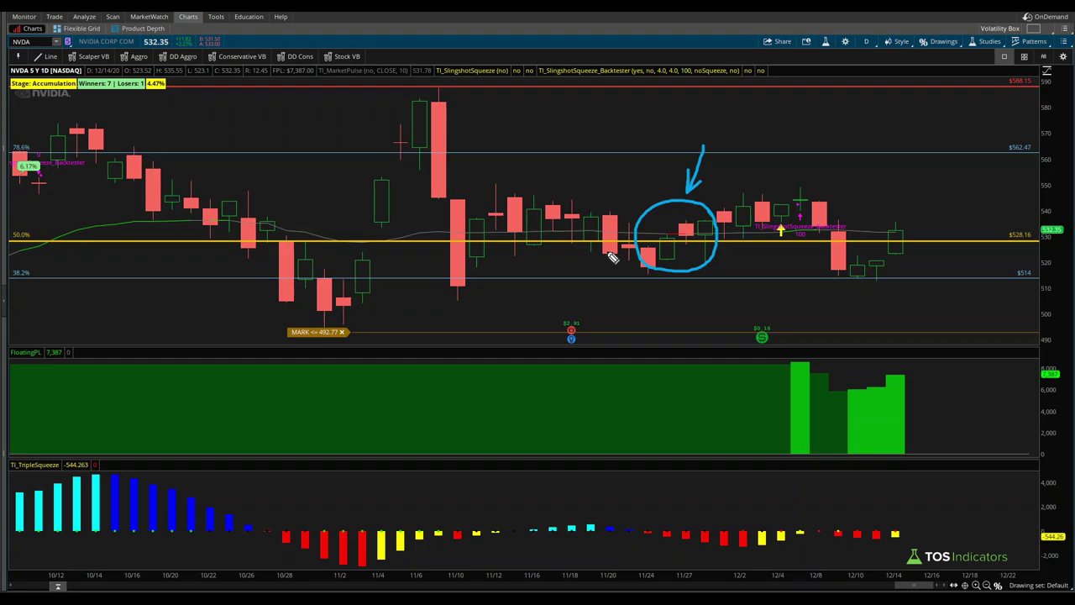
key("Escape")
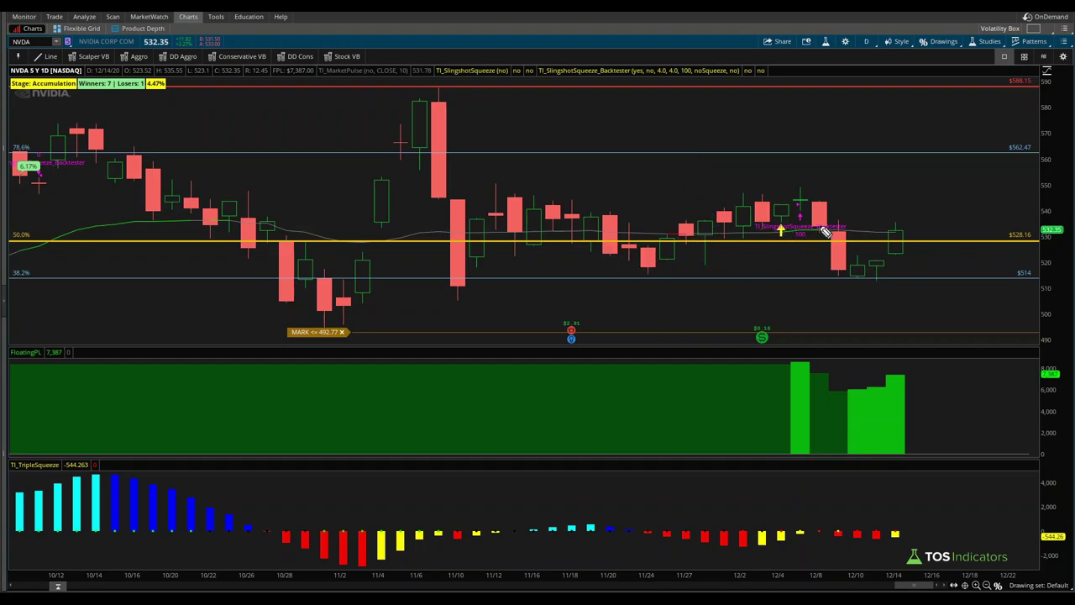
Circle the 11/23–12/7 candles around the latest entry signal, then clear the annotations.
mouse_move(828, 227)
left_mouse_down()
mouse_move(794, 186)
mouse_move(635, 269)
mouse_move(831, 222)
left_mouse_up()
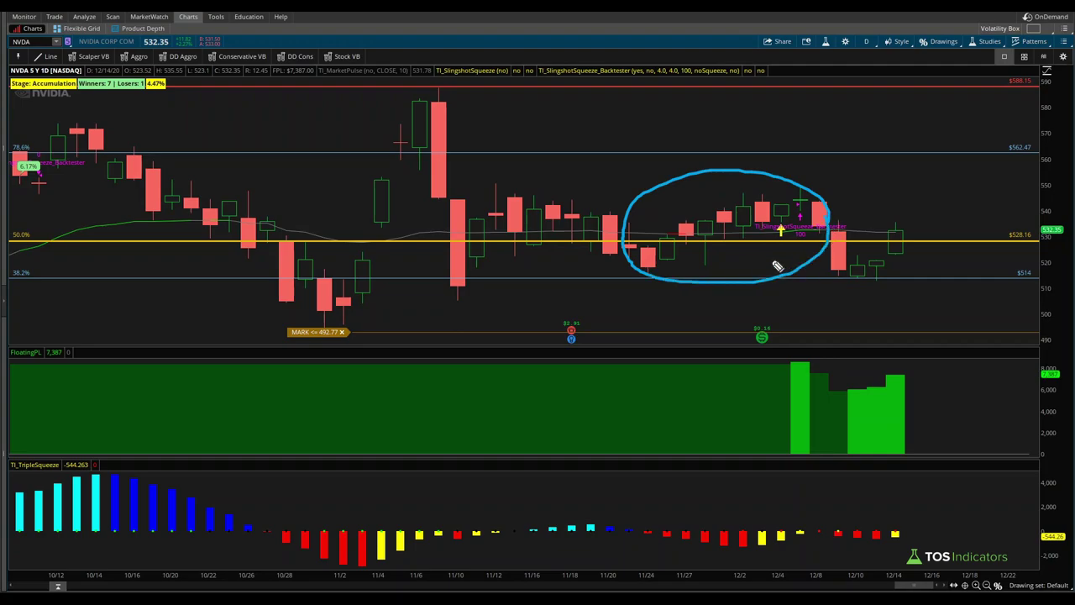
left_click_drag(615, 172, 672, 228)
key("Escape")
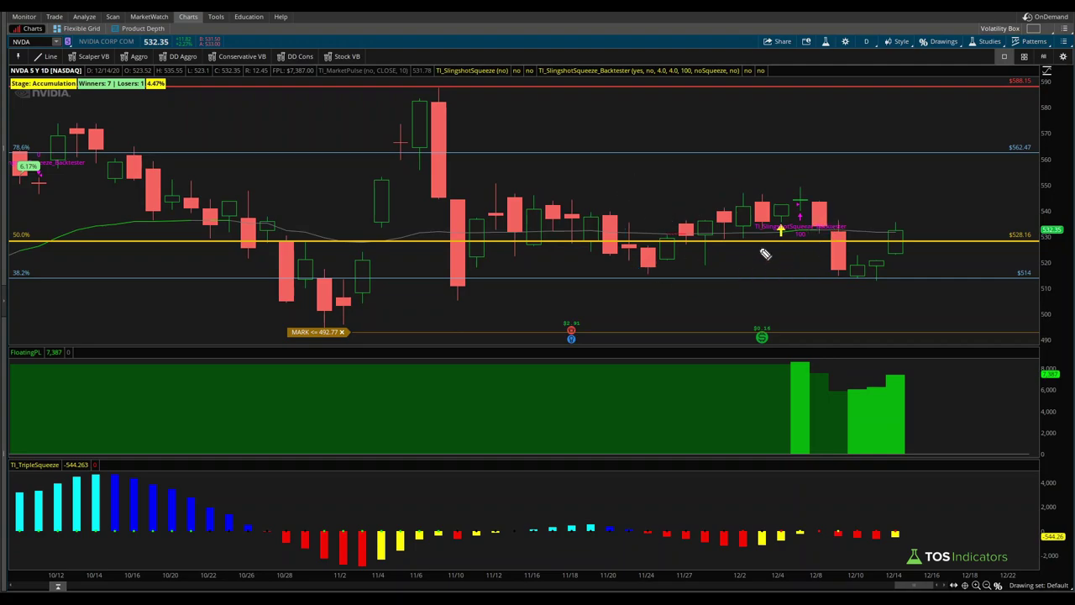
right_click(798, 229)
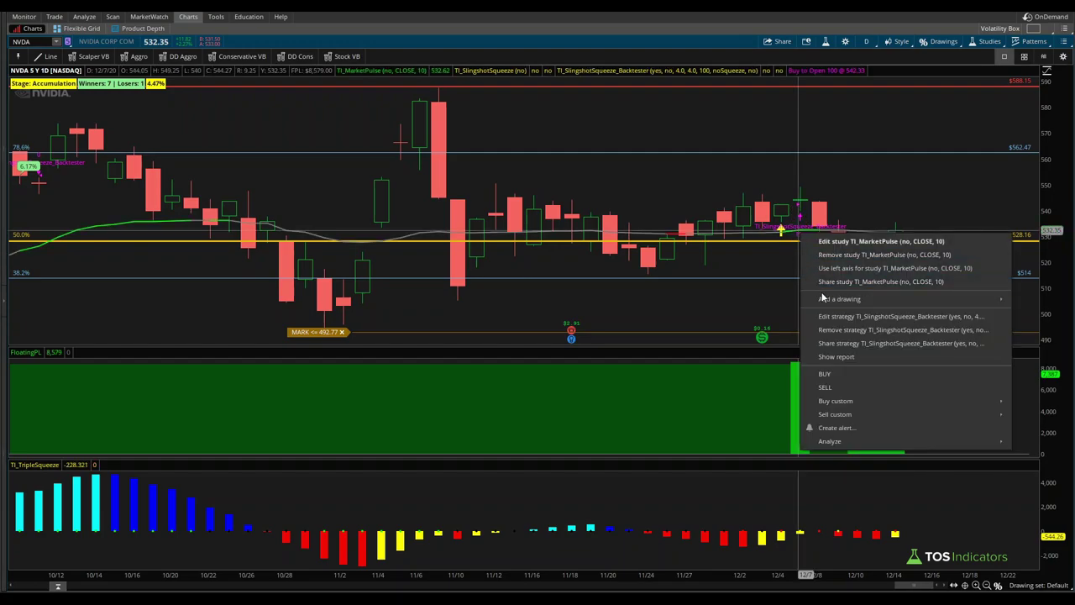
left_click(833, 363)
scroll(576, 367, "down", 2)
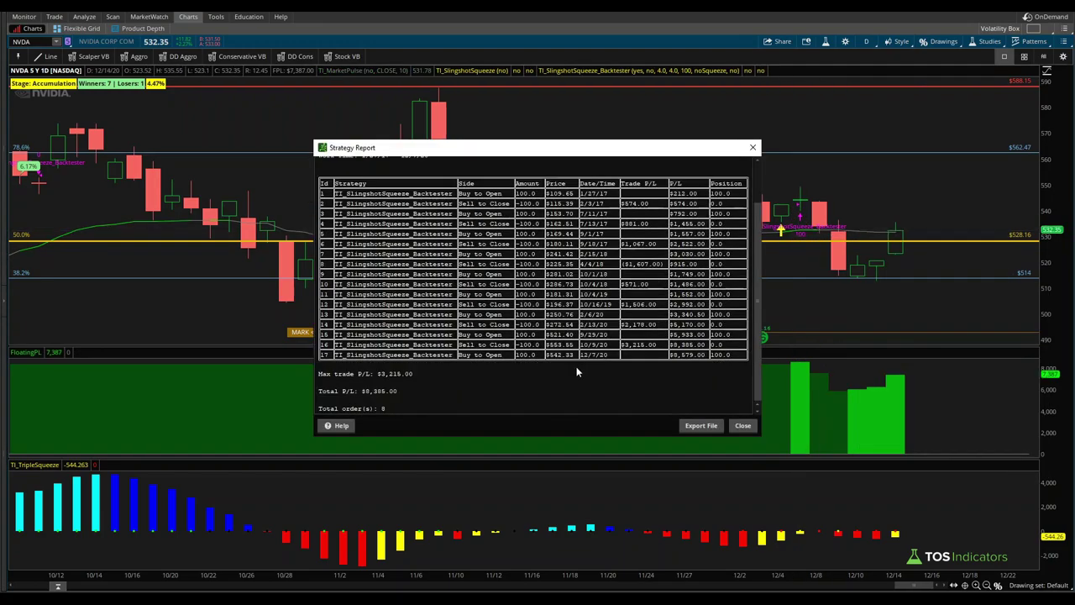
key("Escape")
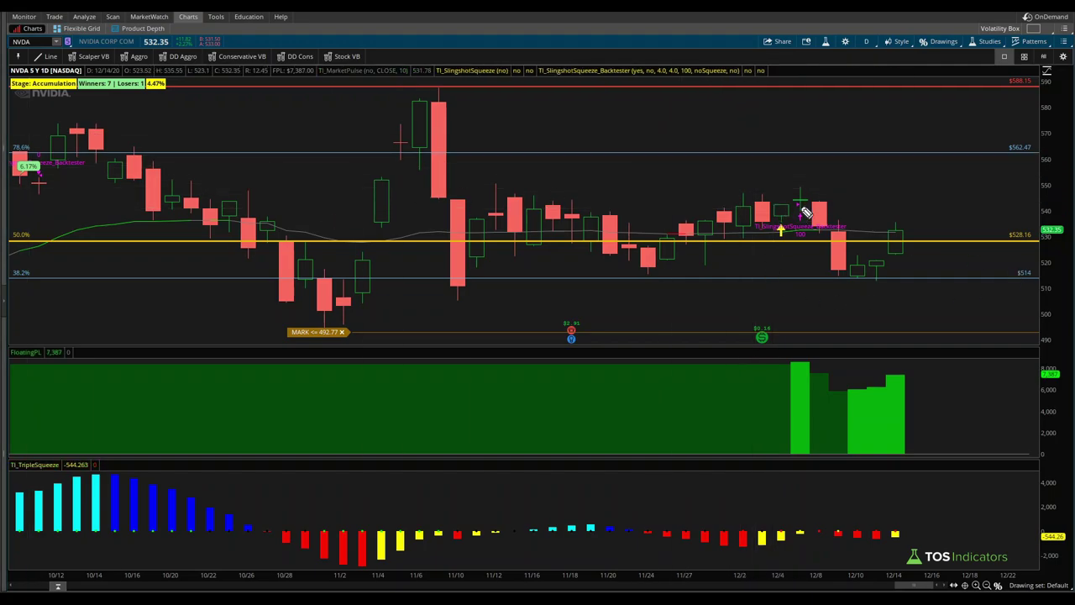
left_click_drag(802, 204, 823, 241)
Zoom to late August–early December, then out to late April onward, marking recent candles and squeeze bars.
left_click(987, 585)
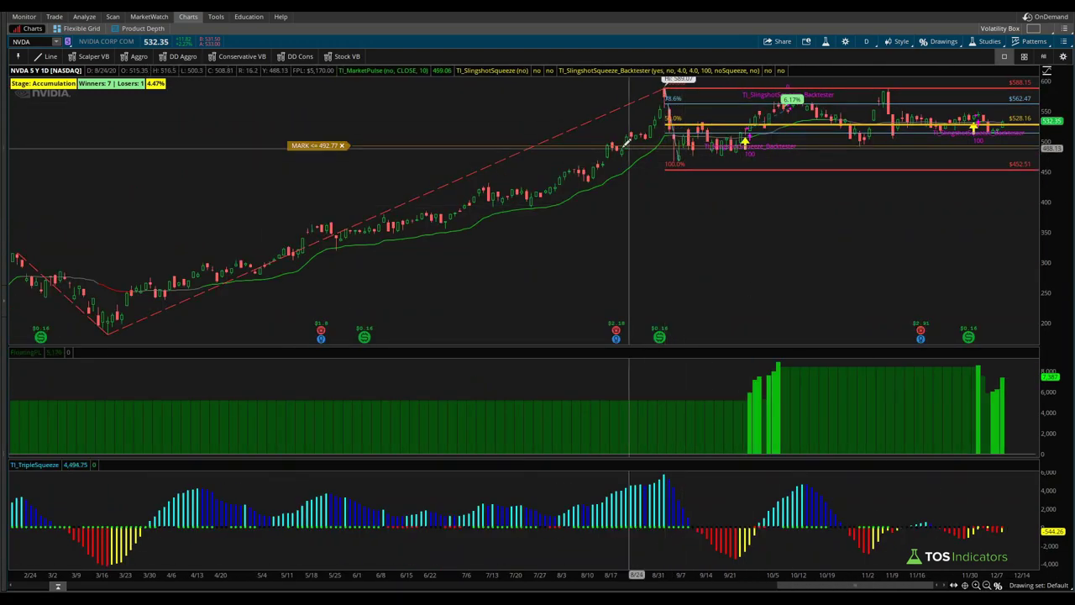
left_click_drag(635, 118, 974, 126)
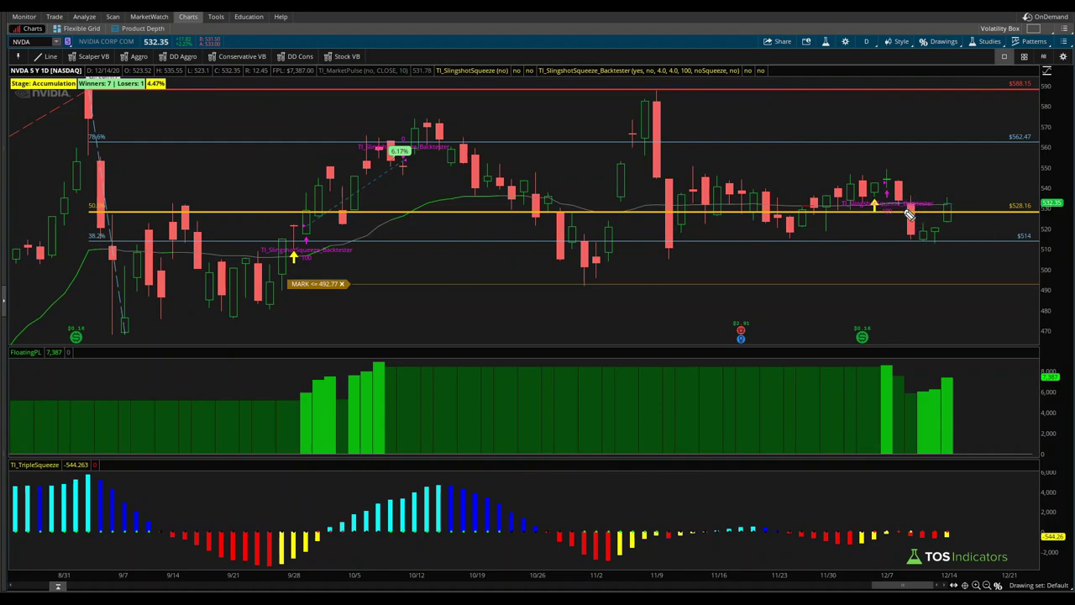
mouse_move(919, 188)
left_mouse_down()
mouse_move(892, 175)
mouse_move(910, 242)
mouse_move(922, 196)
left_mouse_up()
left_click(986, 585)
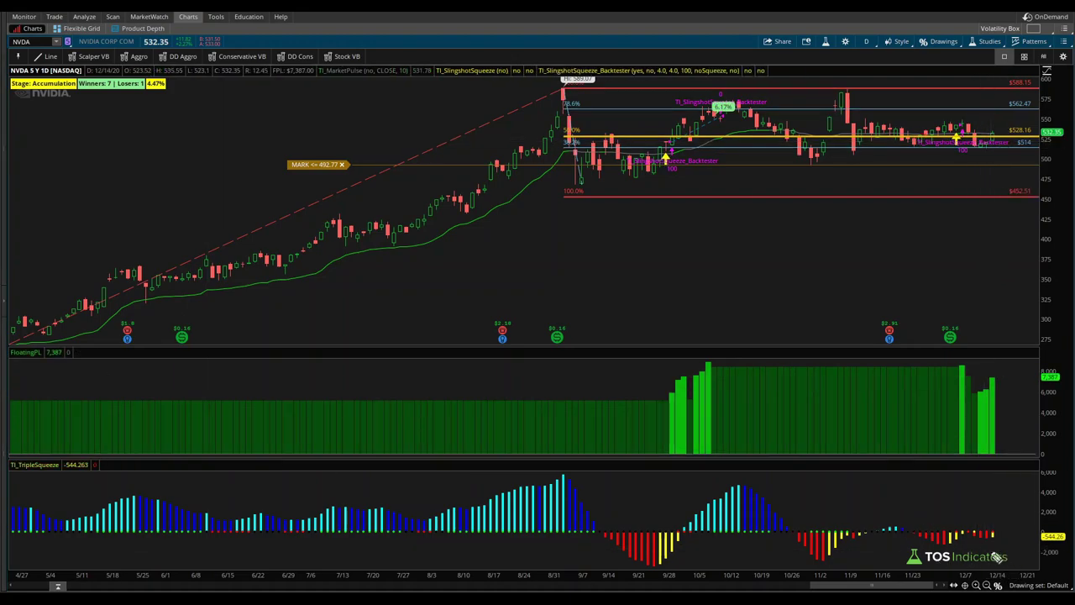
left_click_drag(982, 544, 1023, 545)
left_click(825, 41)
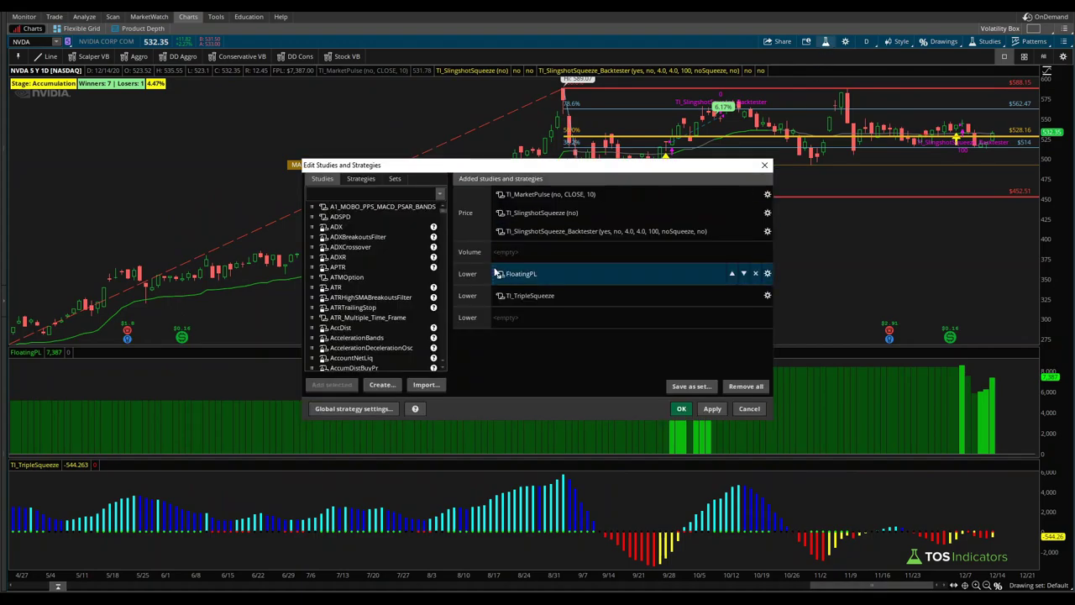
double_click(554, 233)
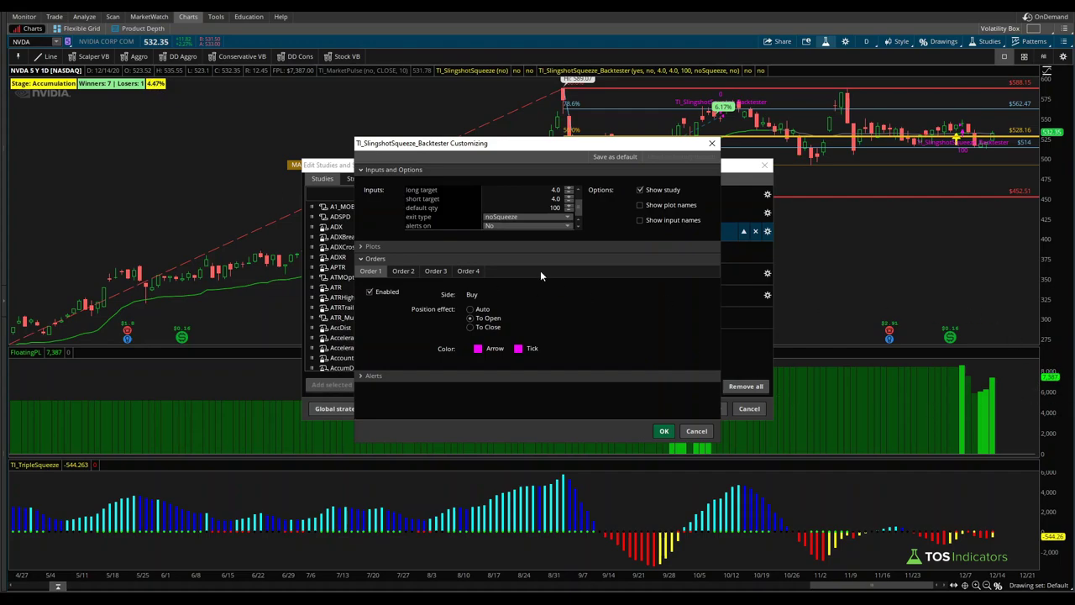
left_click(550, 217)
left_click(511, 246)
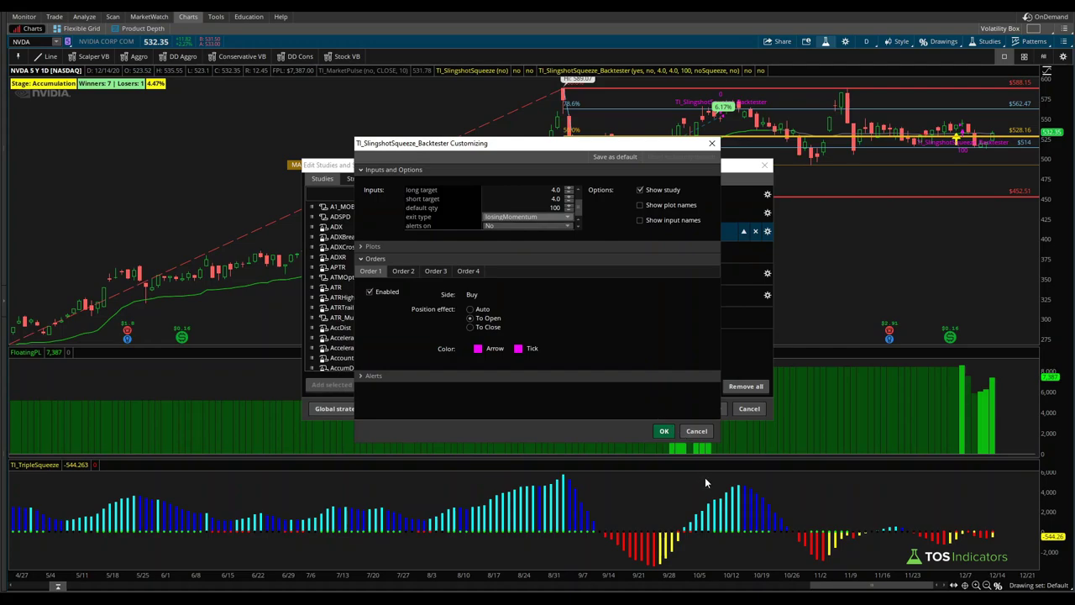
left_click(661, 431)
left_click(711, 408)
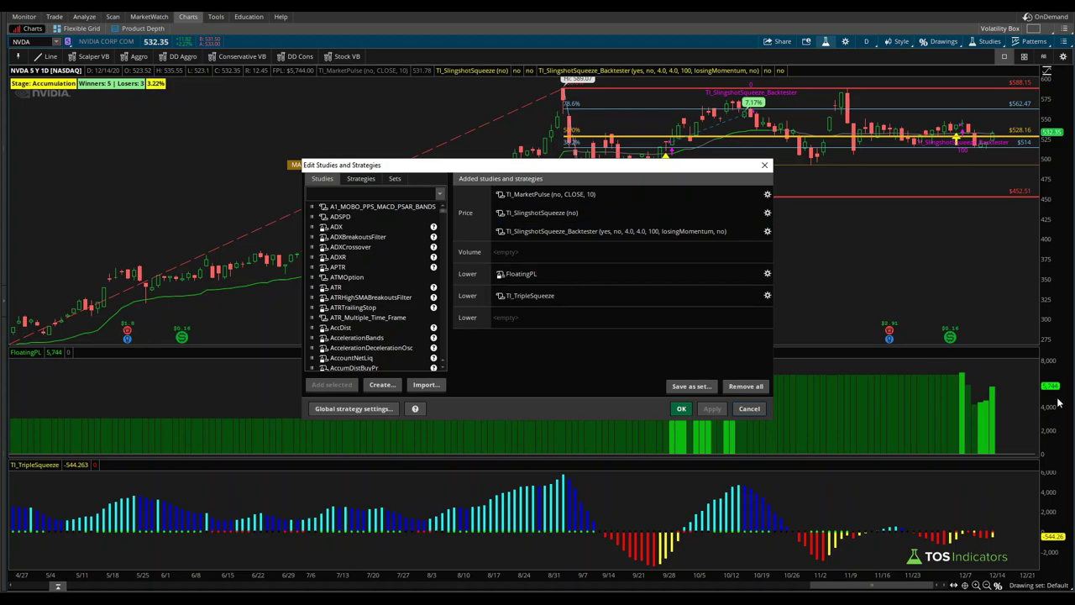
double_click(642, 234)
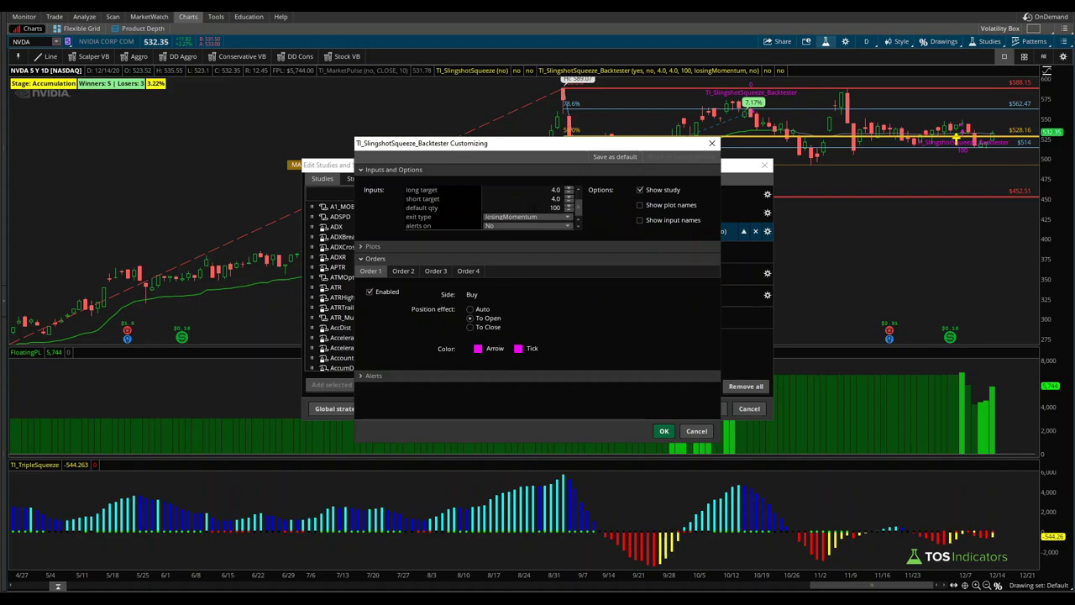
left_click(501, 217)
left_click(502, 232)
left_click(663, 430)
left_click(711, 408)
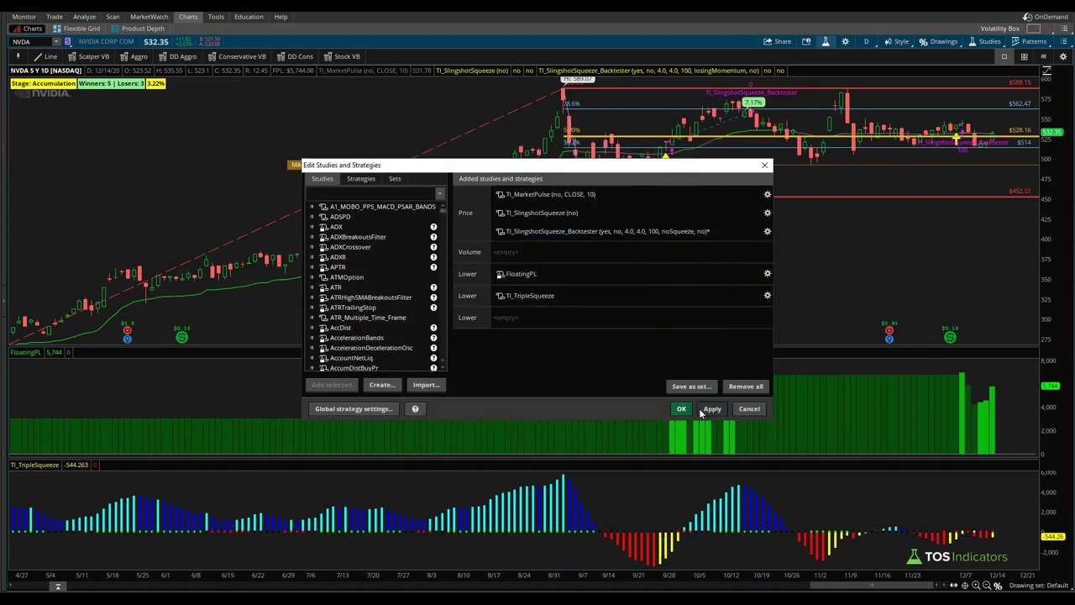
left_click(681, 409)
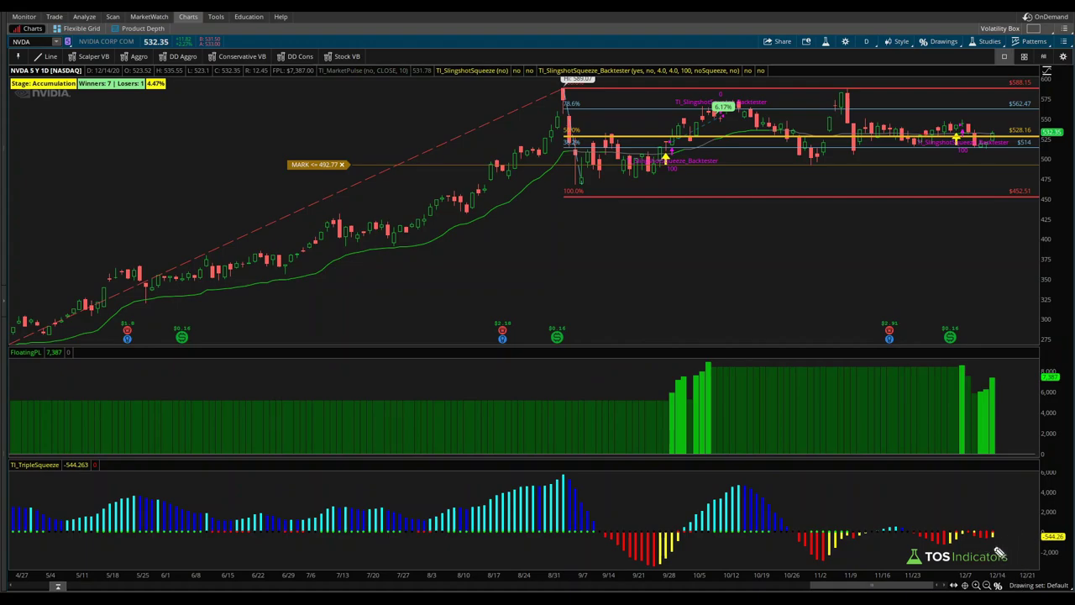
Point out the latest squeeze bars and circle the recent candles and entry signal, then clear them.
mouse_move(989, 547)
left_mouse_down()
mouse_move(1020, 534)
mouse_move(1023, 546)
left_mouse_up()
mouse_move(928, 126)
left_mouse_down()
mouse_move(1020, 141)
mouse_move(917, 144)
mouse_move(930, 122)
left_mouse_up()
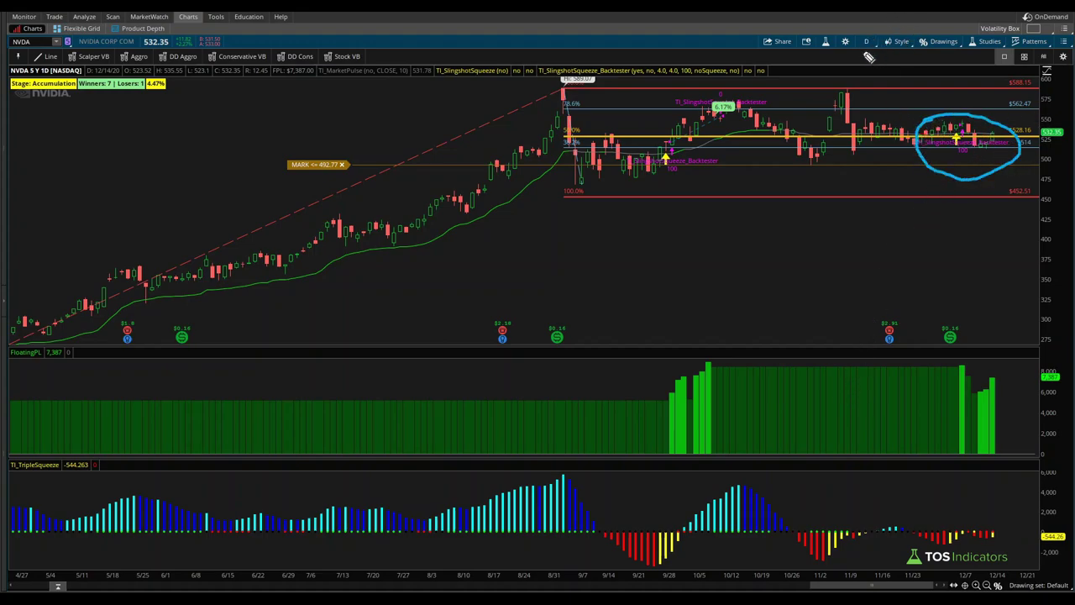
key("Escape")
Set the chart time frame to 10 years daily, then zoom out twice to about 2.5 years.
left_click(867, 42)
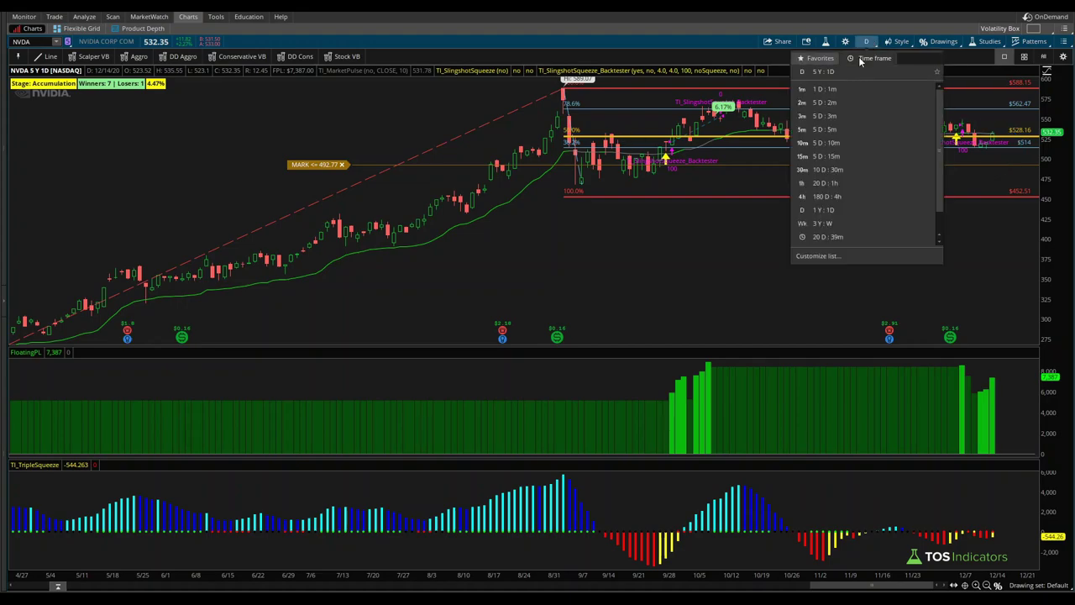
left_click(873, 58)
left_click(892, 121)
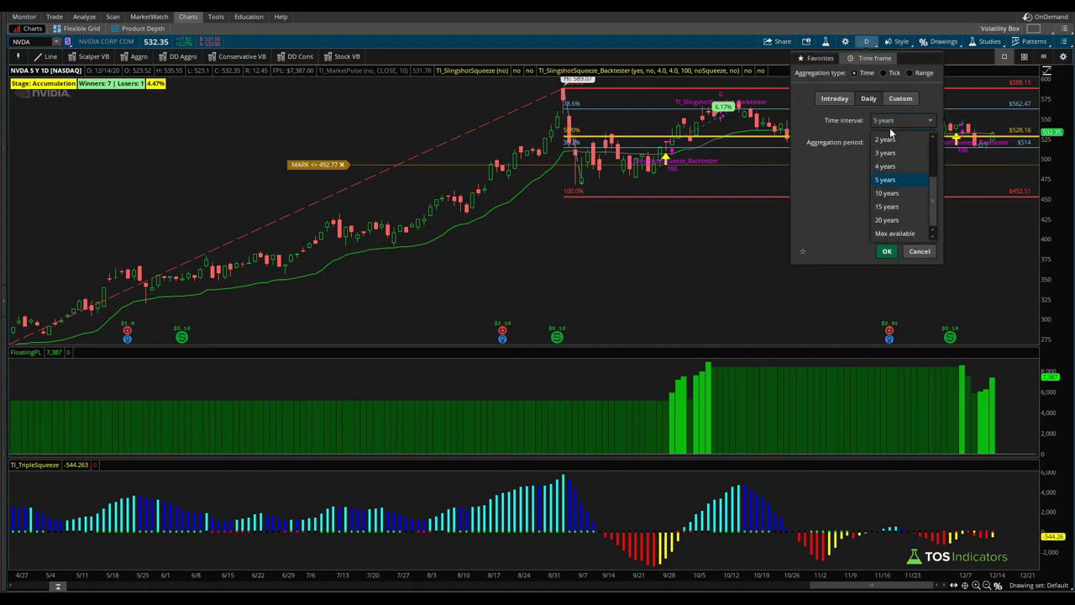
left_click(887, 194)
left_click(887, 251)
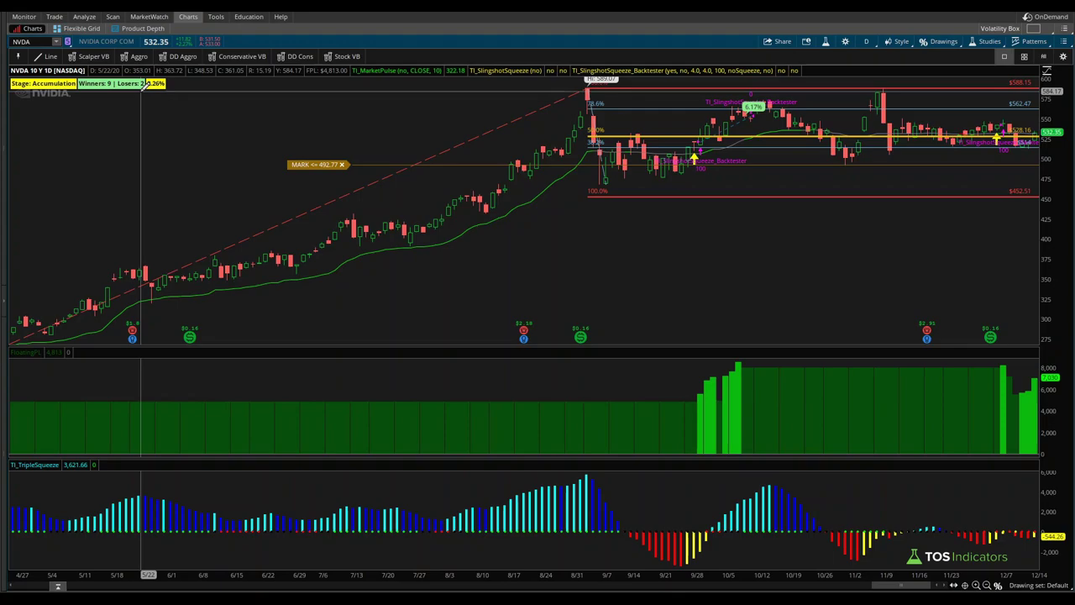
left_click(988, 585)
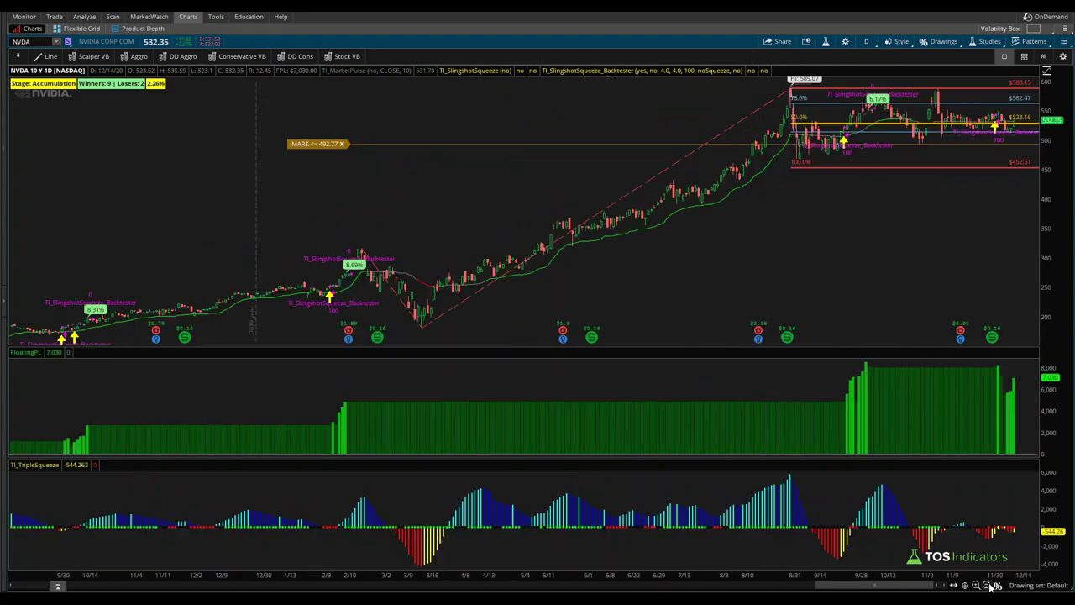
left_click(988, 584)
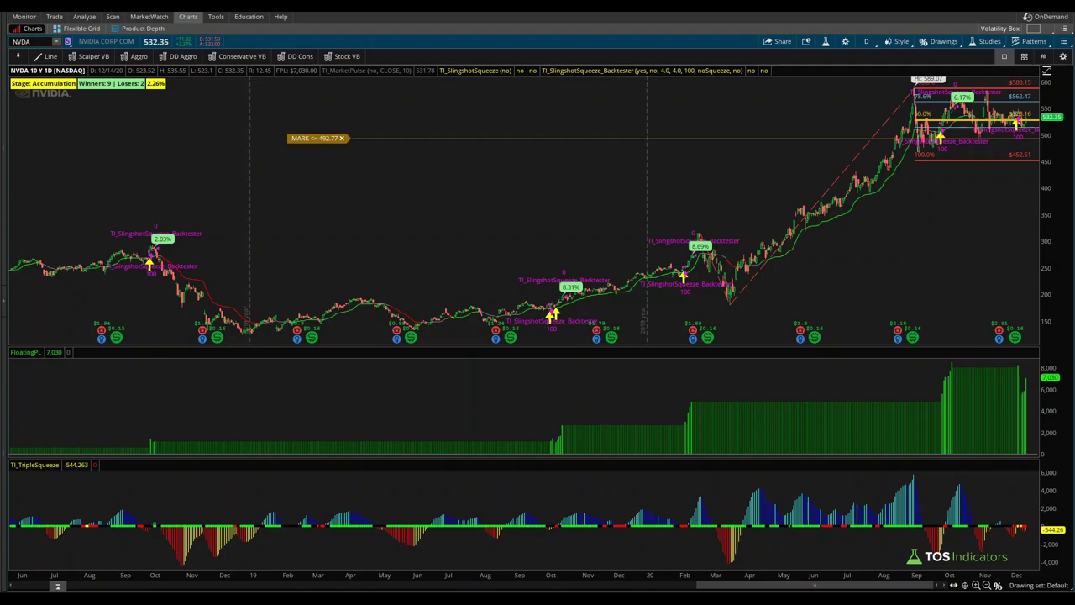